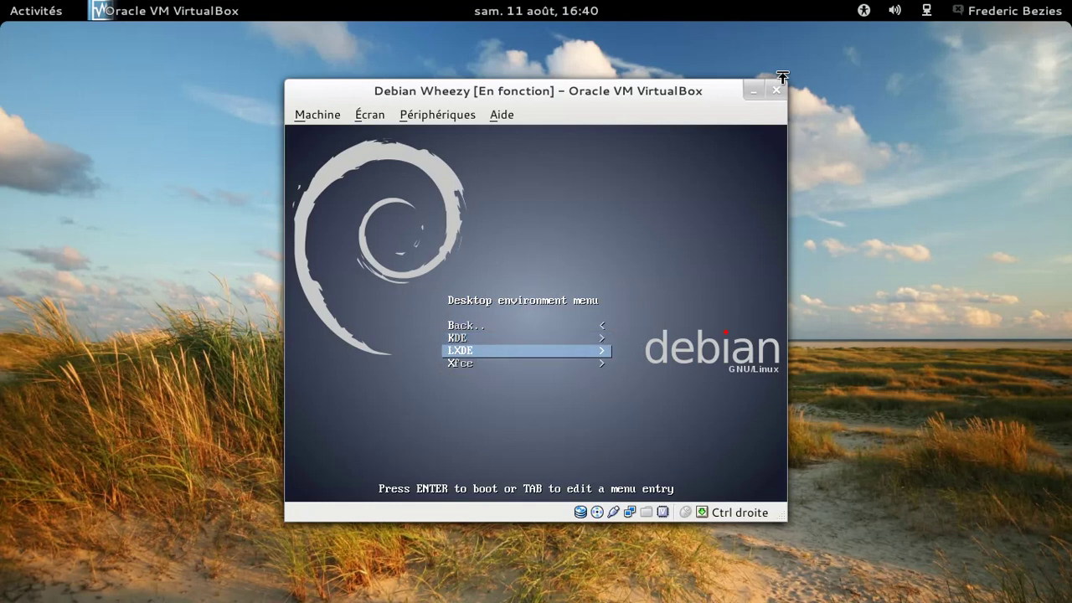
Leave the alternative desktop and advanced options submenus, and start the Graphical install from the installer boot menu
key(Return)
key(Up)
key(Return)
key(Up)
key(Return)
key(Up)
key(Up)
key(Up)
key(Up)
key(Up)
key(Up)
key(Up)
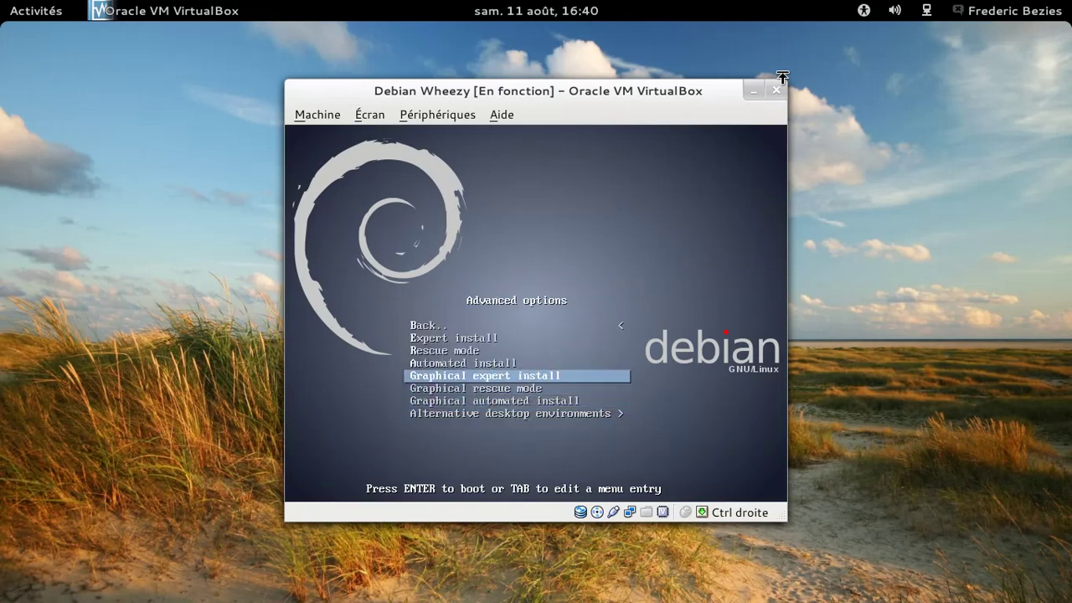
key(Return)
key(Up)
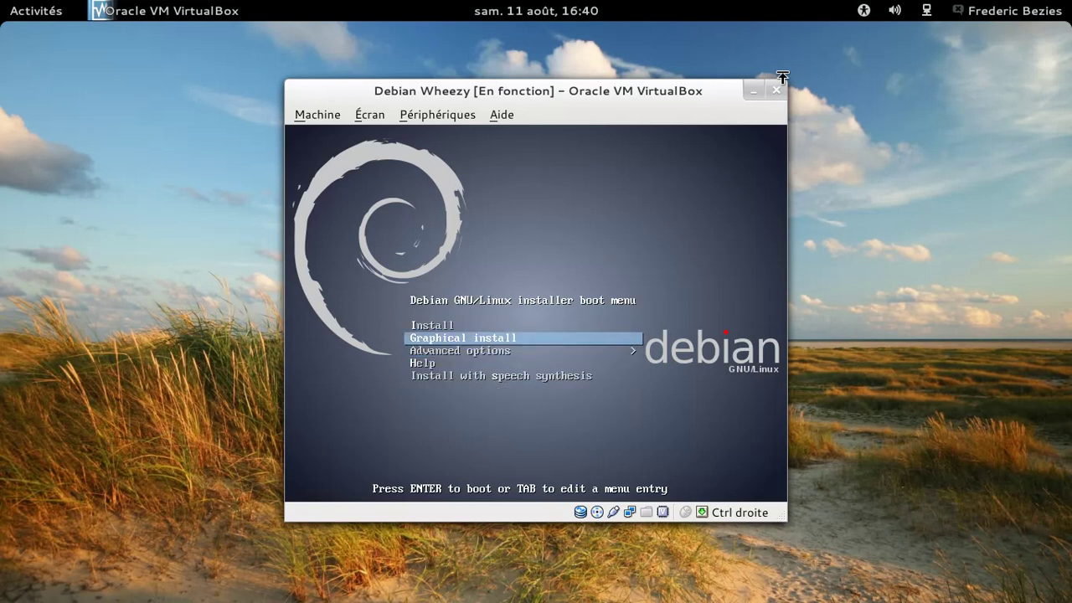
key(Return)
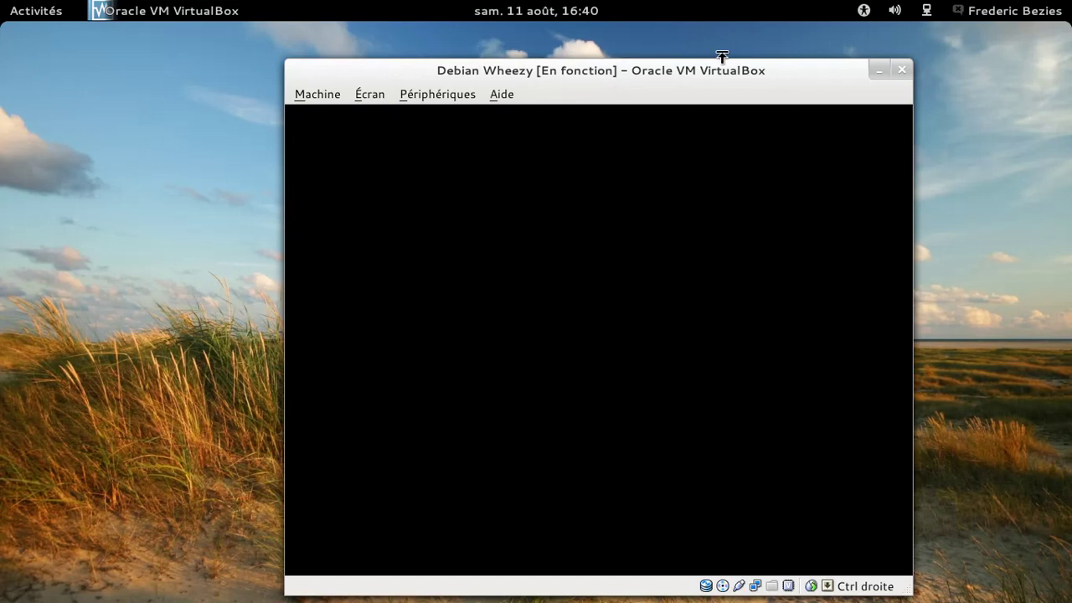
Set the installation language to French and accept the preselected geographic location
drag(716, 70, 631, 52)
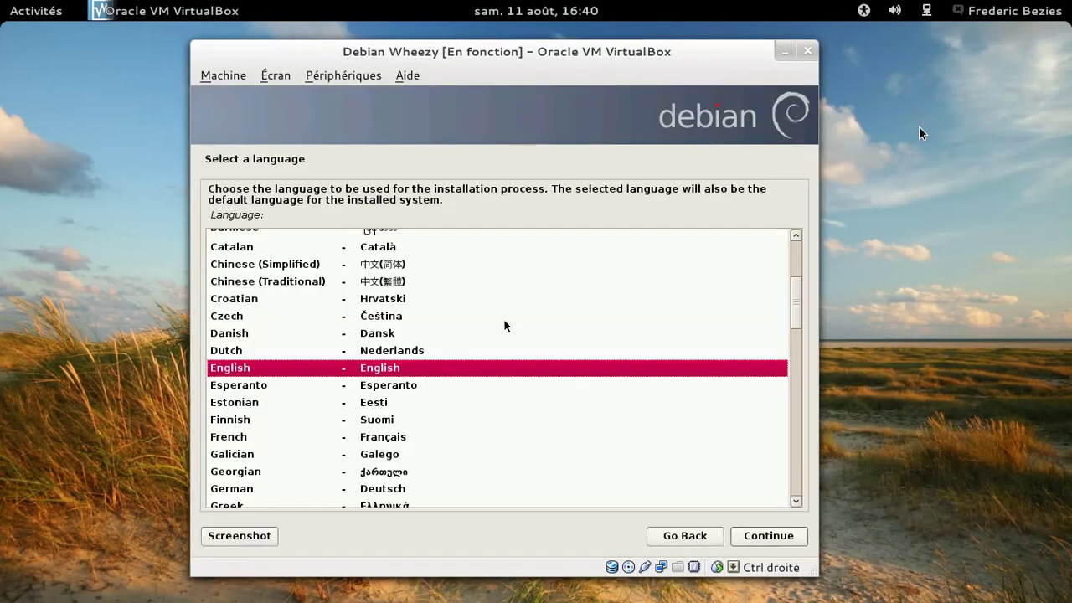
click(335, 437)
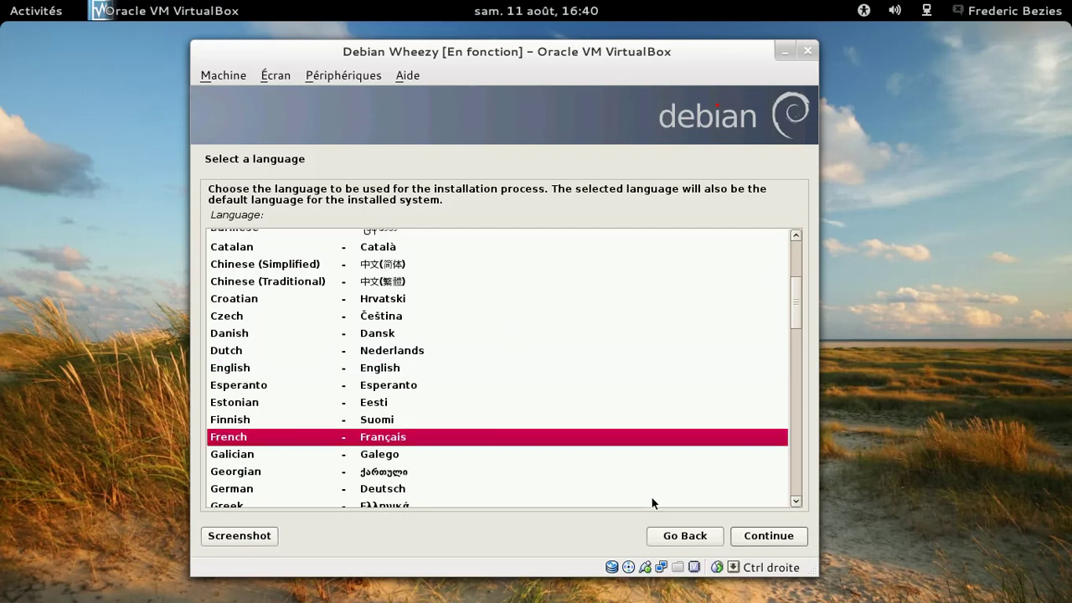
click(750, 537)
click(750, 537)
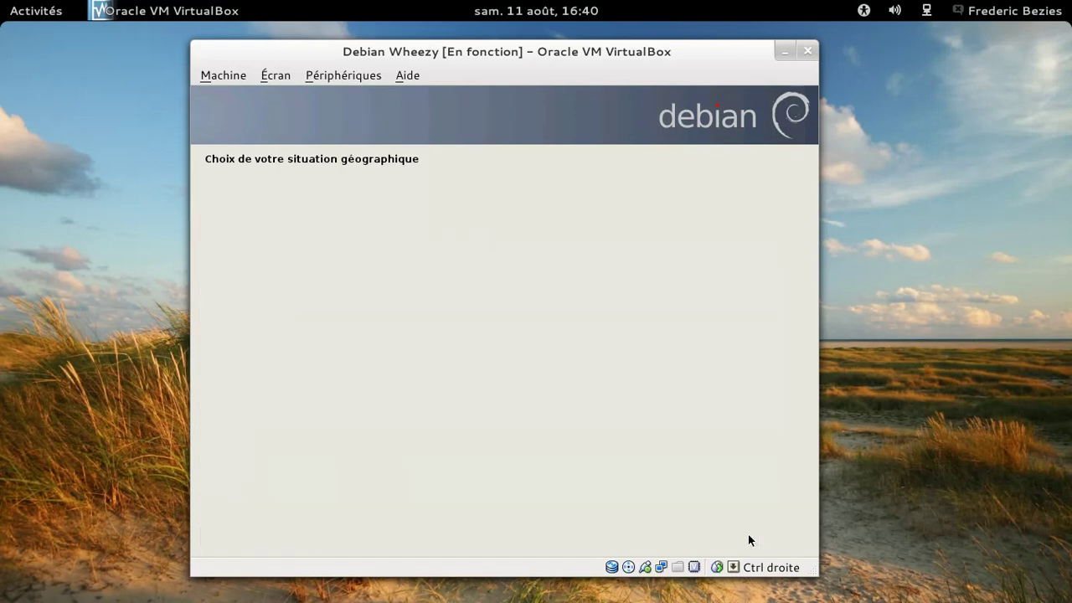
click(750, 537)
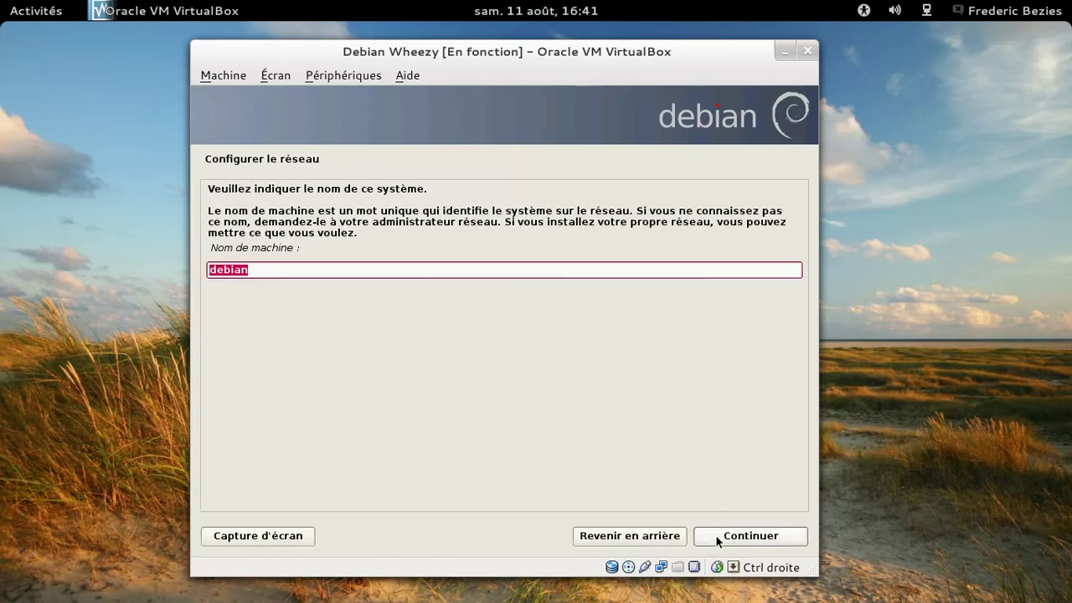
Accept debian as the machine name, and enter and confirm the root superuser password
click(715, 534)
click(716, 535)
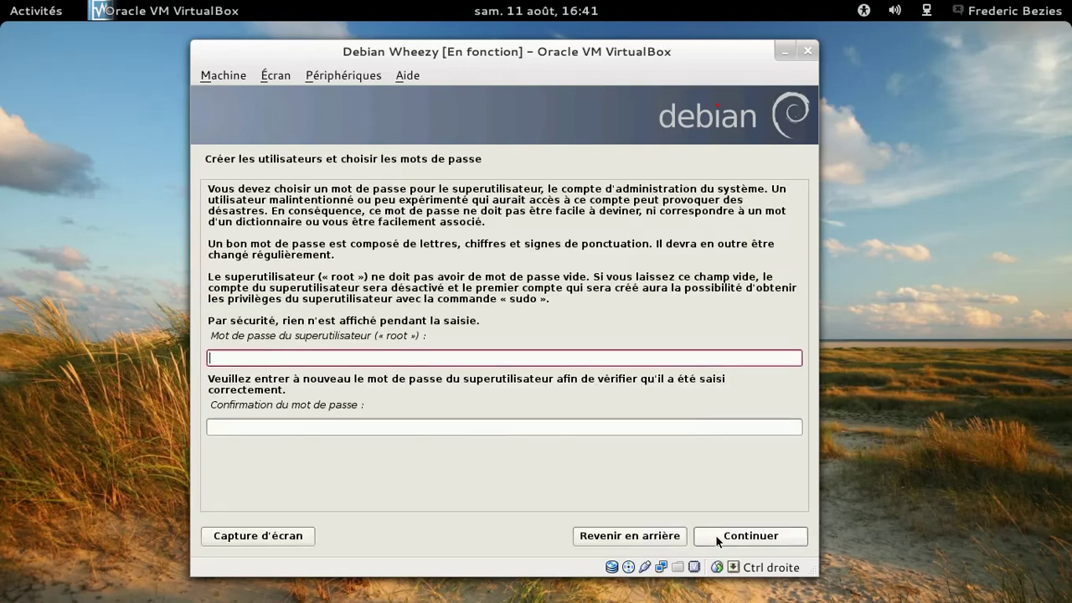
text(********)
key(Tab)
text(********)
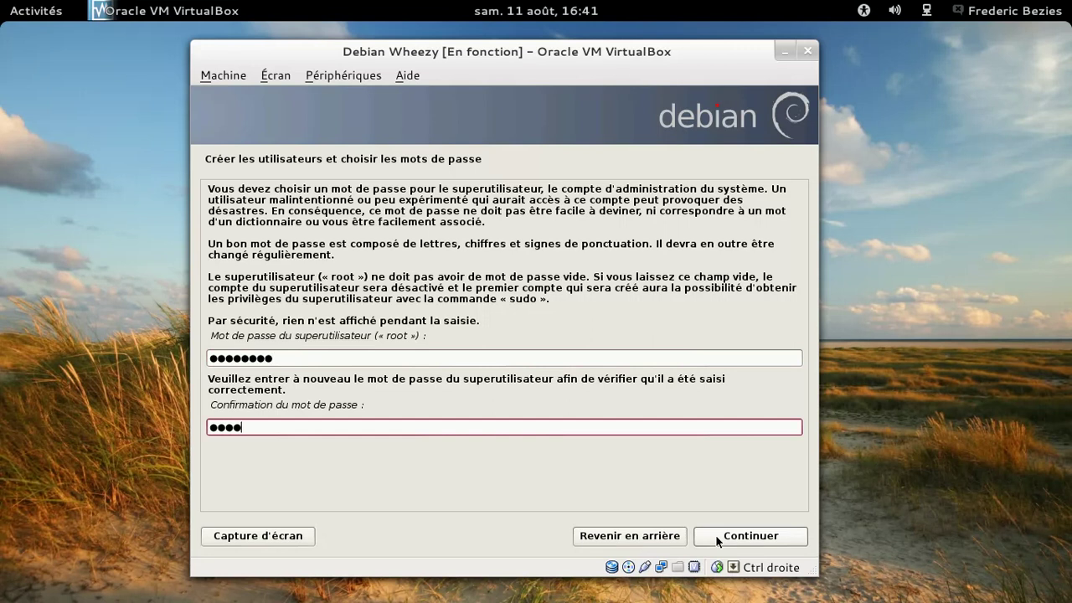
click(715, 535)
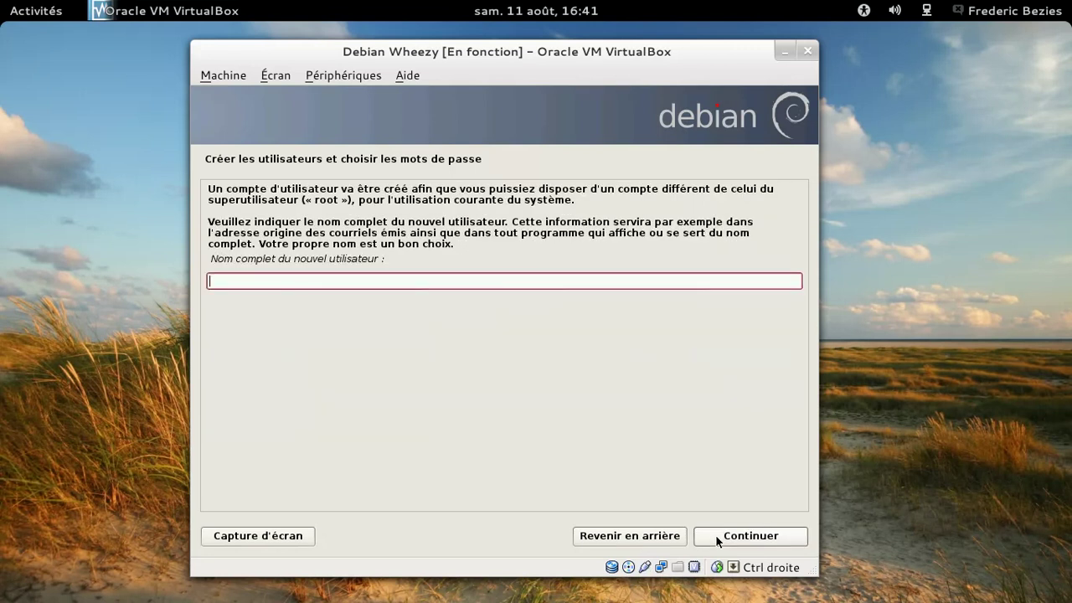
Create the regular user account with its full name, a login identifier and a confirmed account password
text(Frederic Bezies)
click(715, 534)
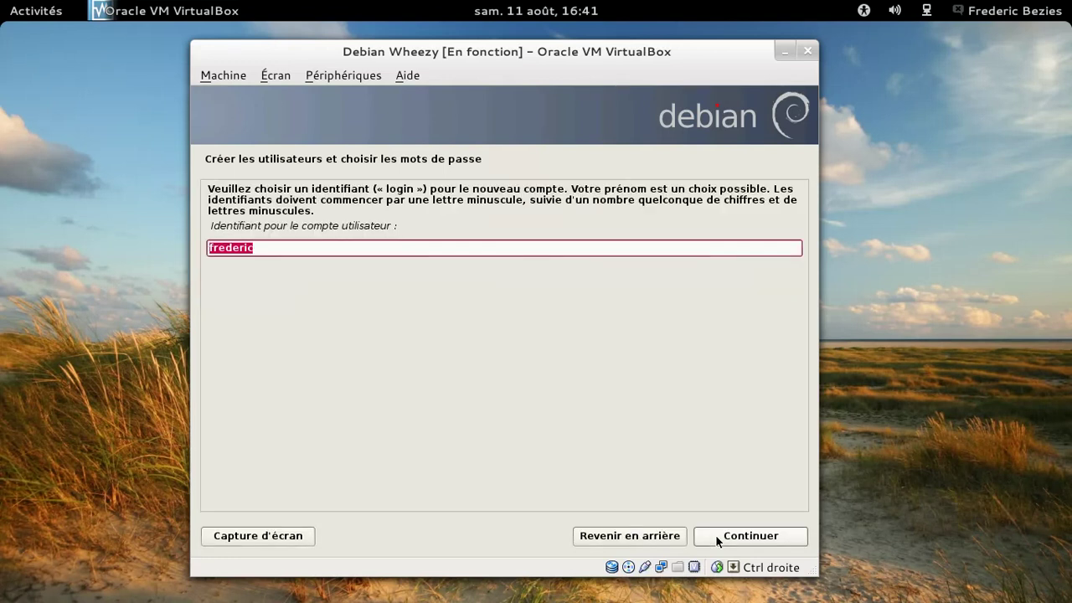
text(fred)
click(715, 534)
text(●●●●●●●●)
key(Tab)
text(●●●●●●●●)
click(715, 534)
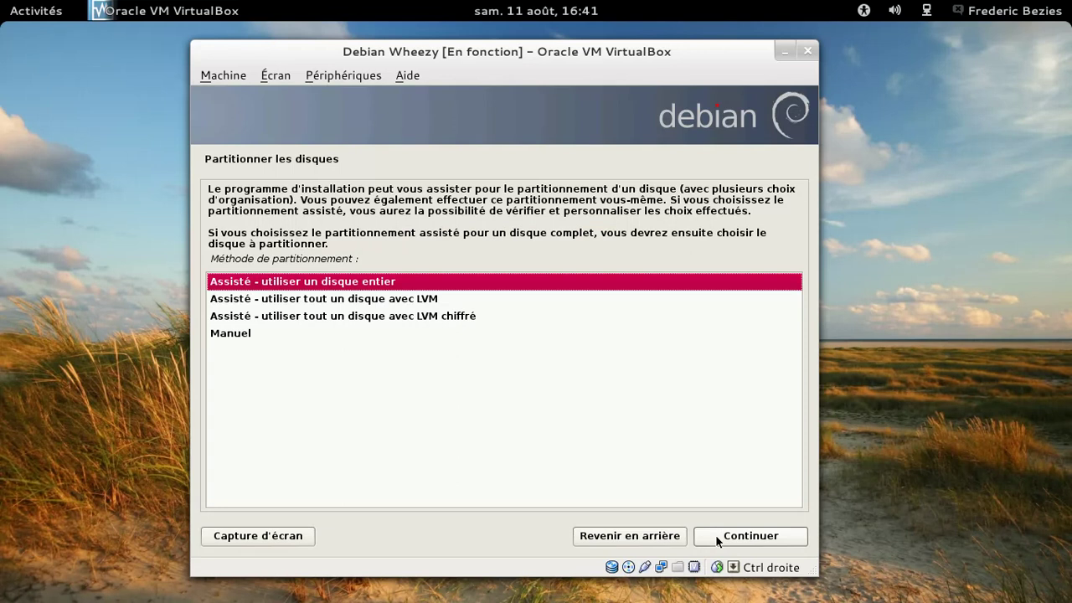
Partition the entire disk with the assisted method and a separate /home partition, and apply the changes to the disk
click(759, 541)
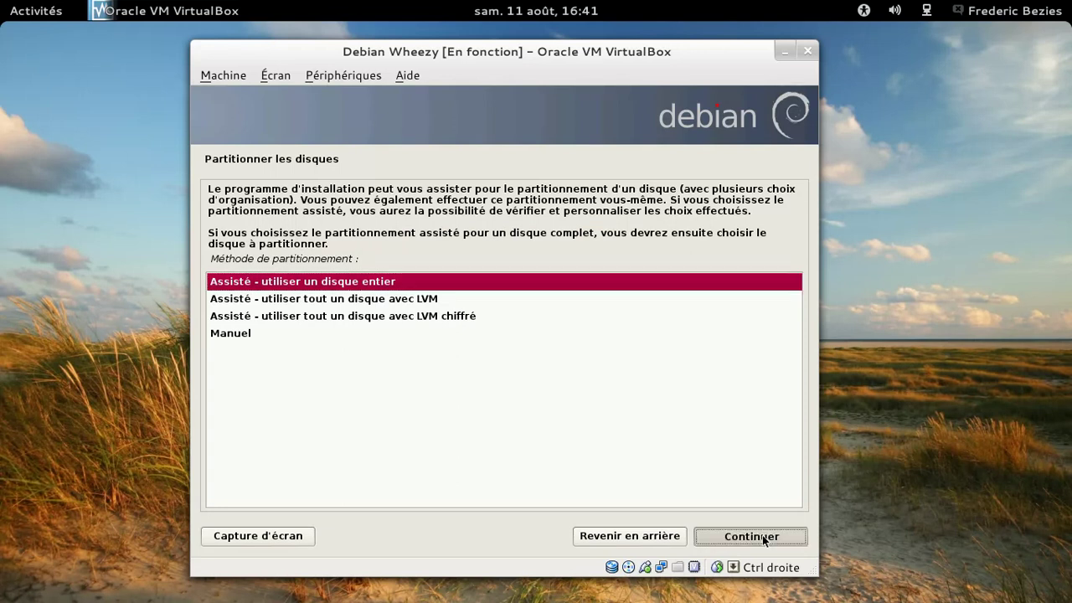
click(729, 534)
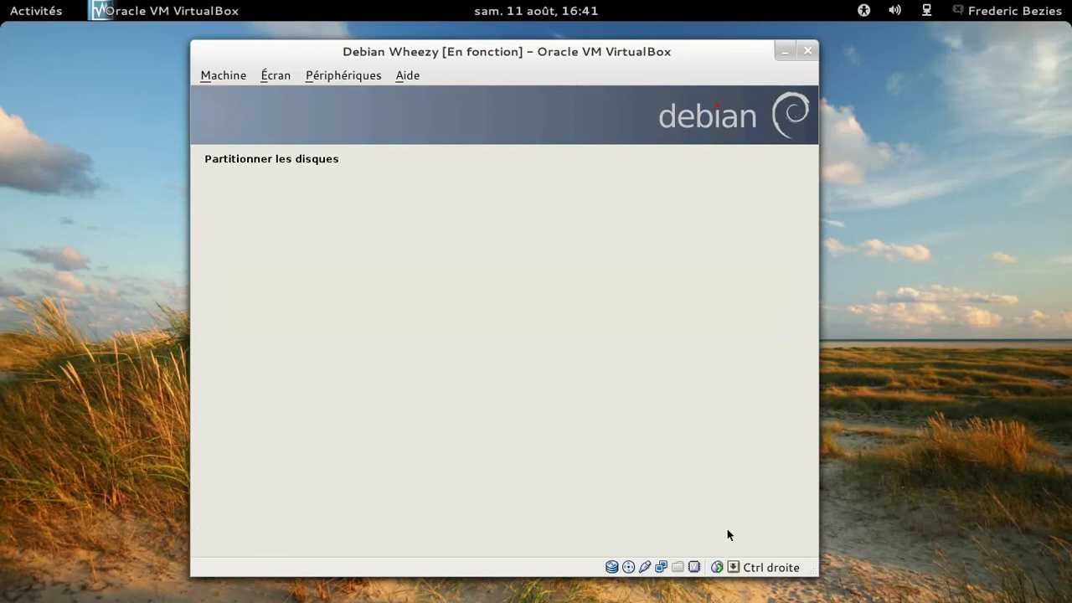
click(391, 289)
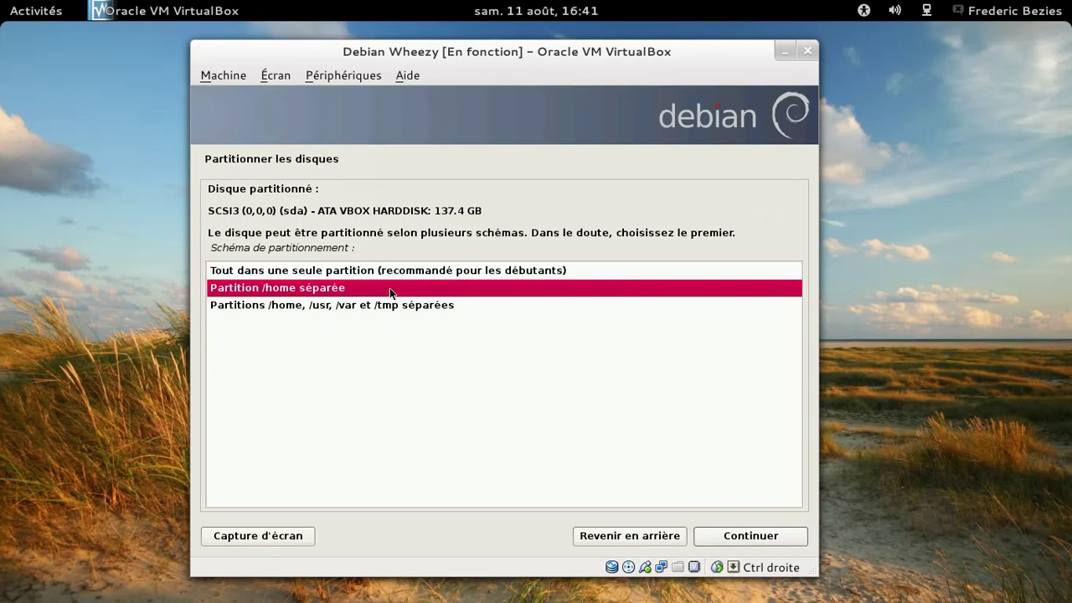
click(730, 537)
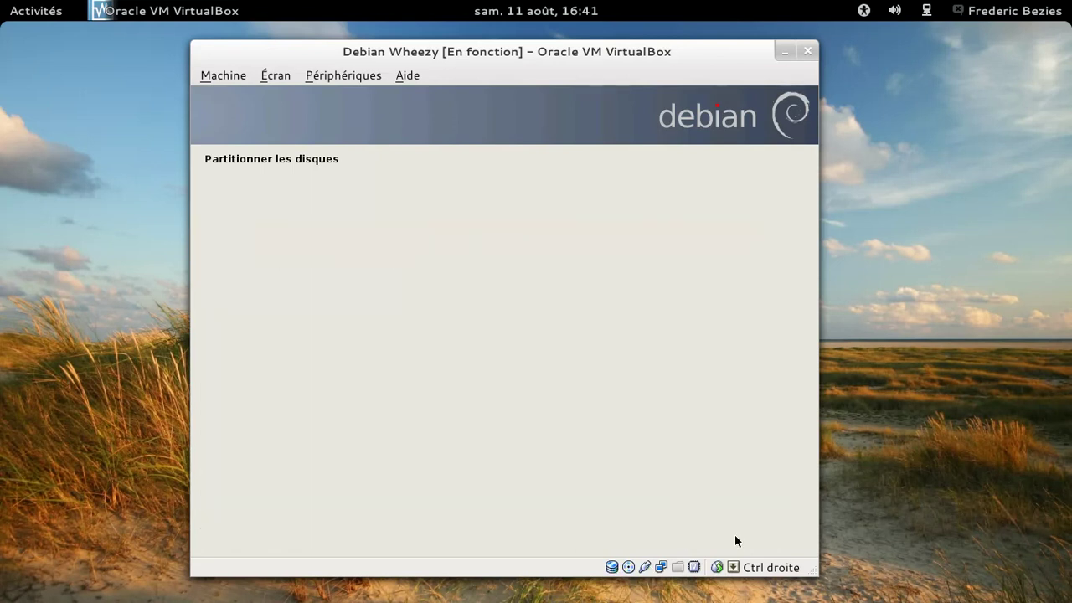
click(736, 537)
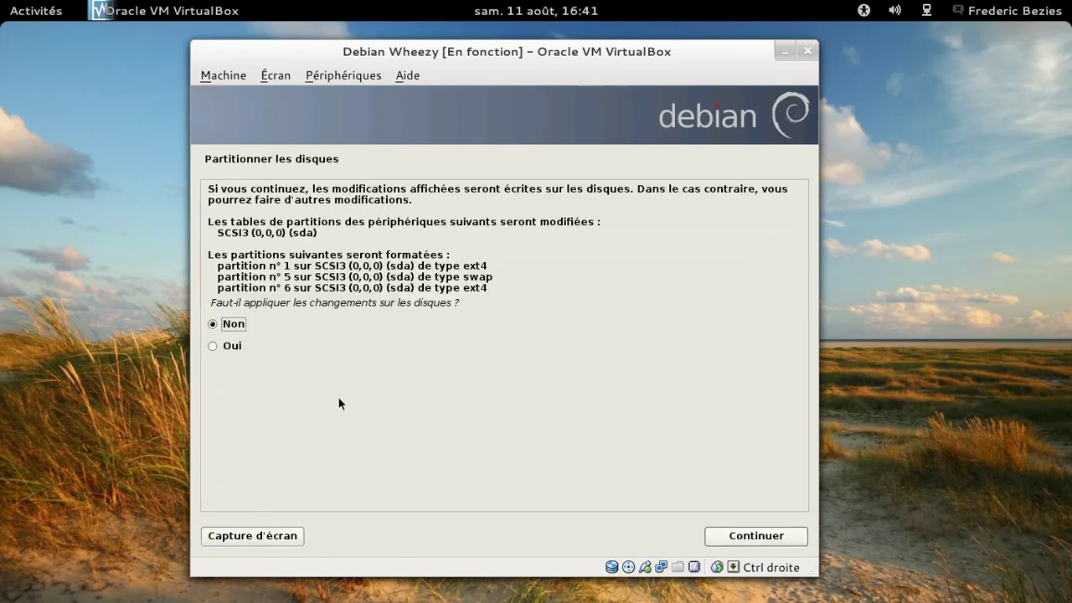
click(254, 351)
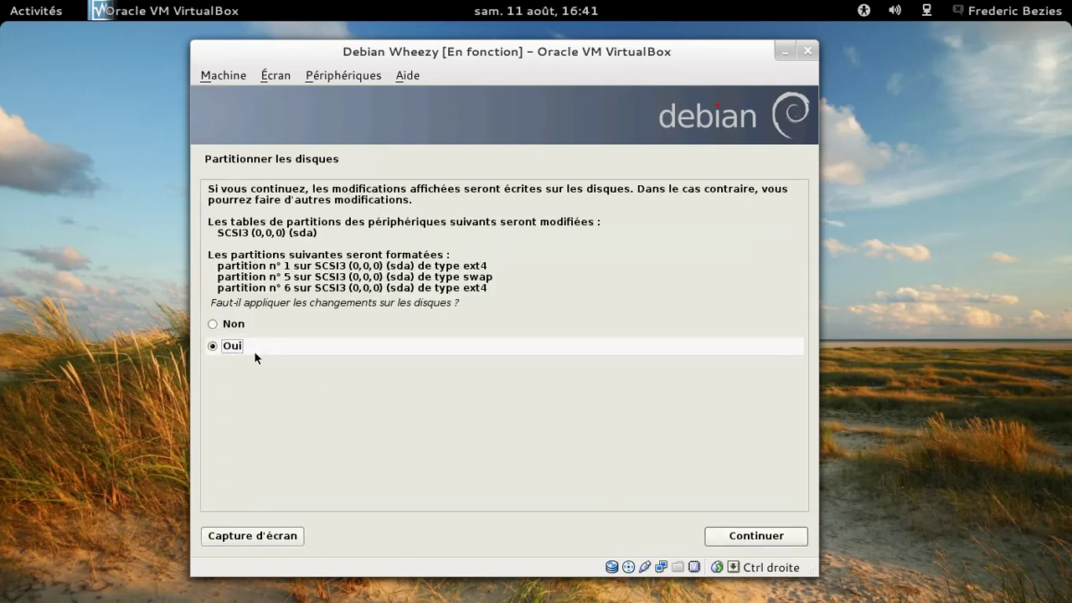
click(758, 536)
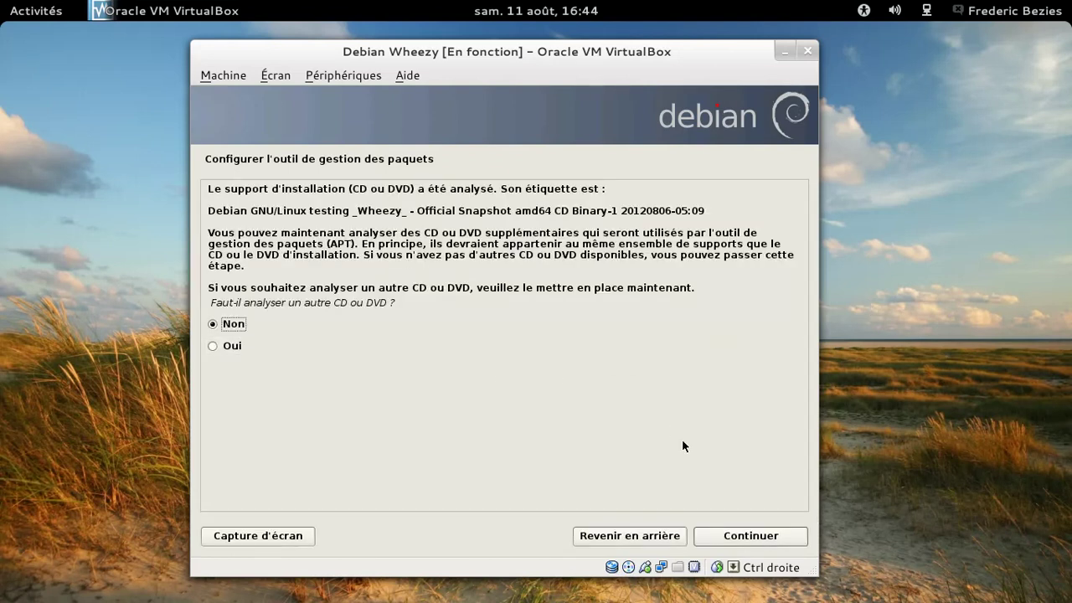
Decline scanning another CD or DVD, and configure the package manager with the network mirror ftp.fr.debian.org in France
click(726, 539)
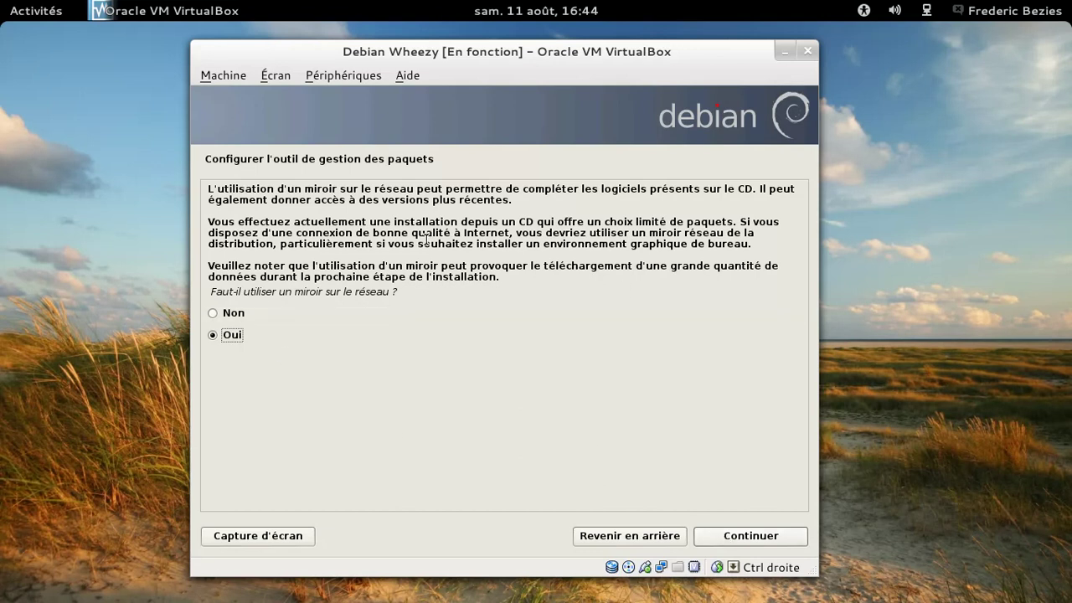
click(779, 541)
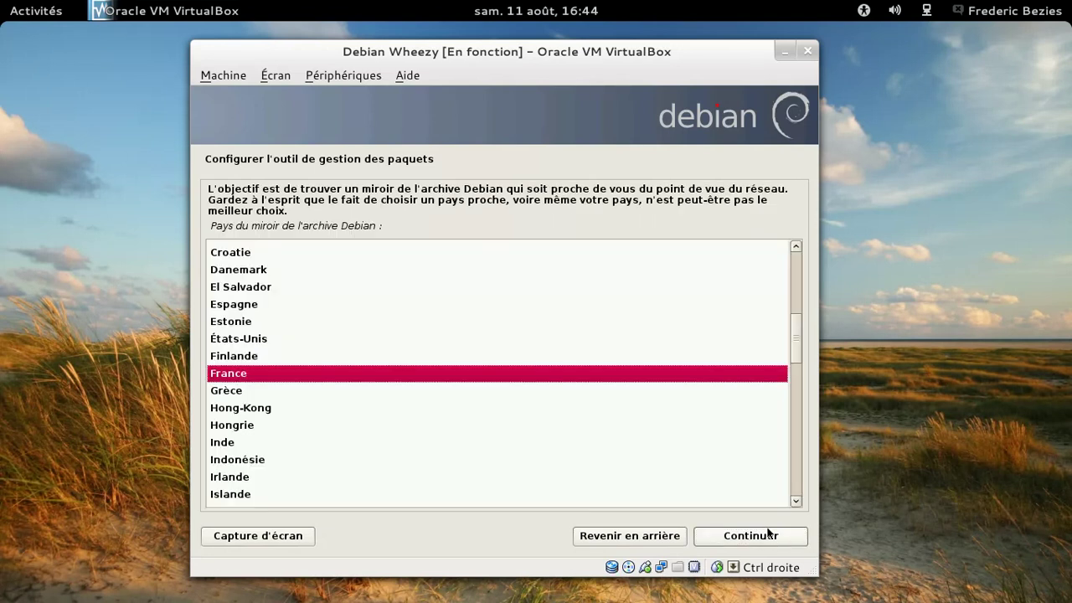
click(772, 537)
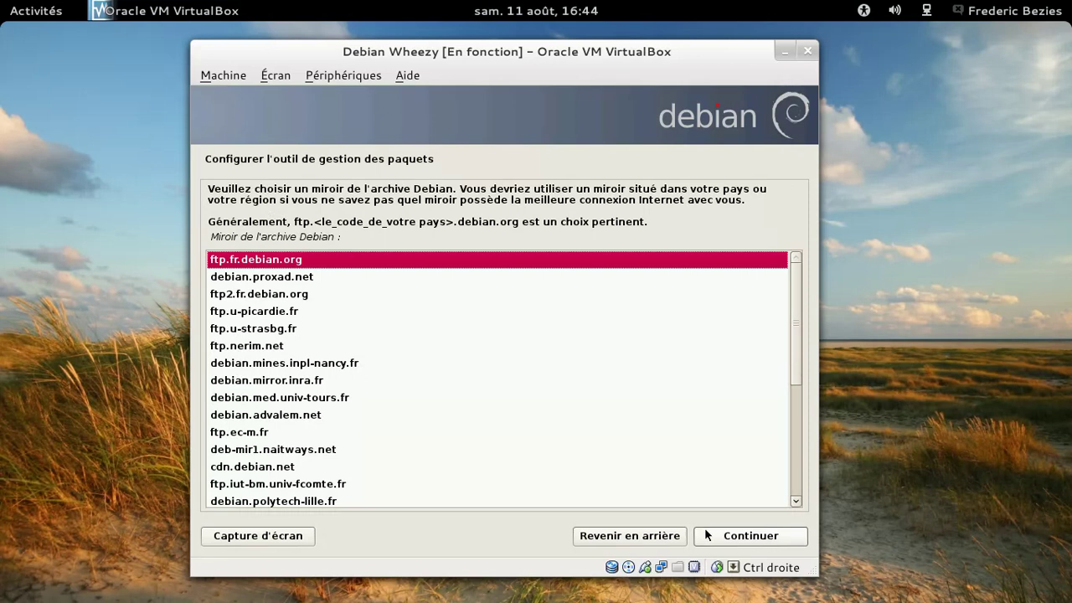
click(756, 538)
click(756, 538)
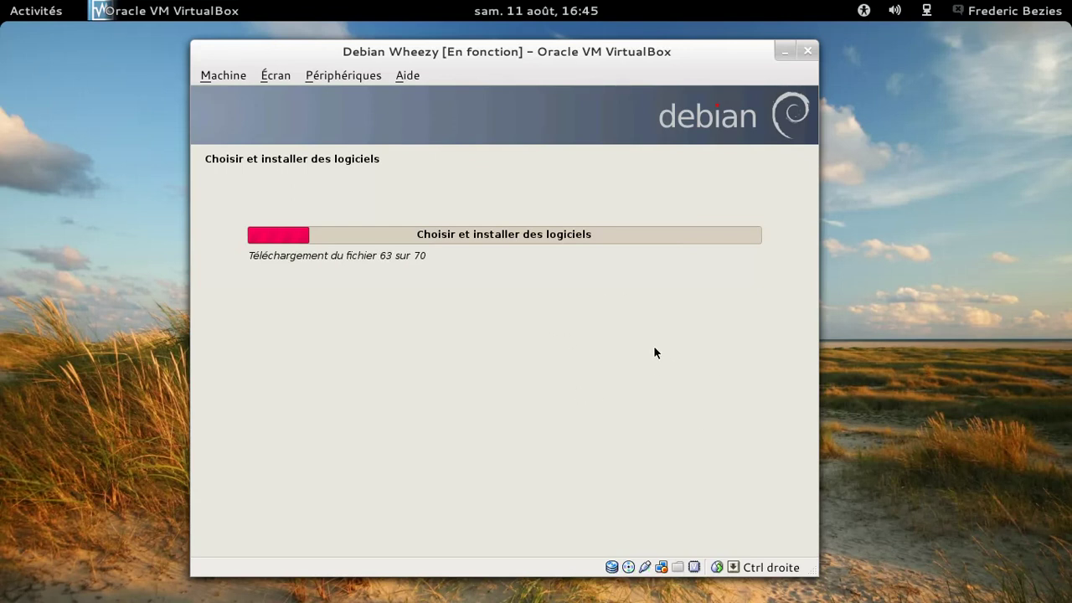
Switch to gedit and write the note "On fait une installation en réseau. Gnome ou Xfce au final ?" over the installer window
mouse_move(2, 20)
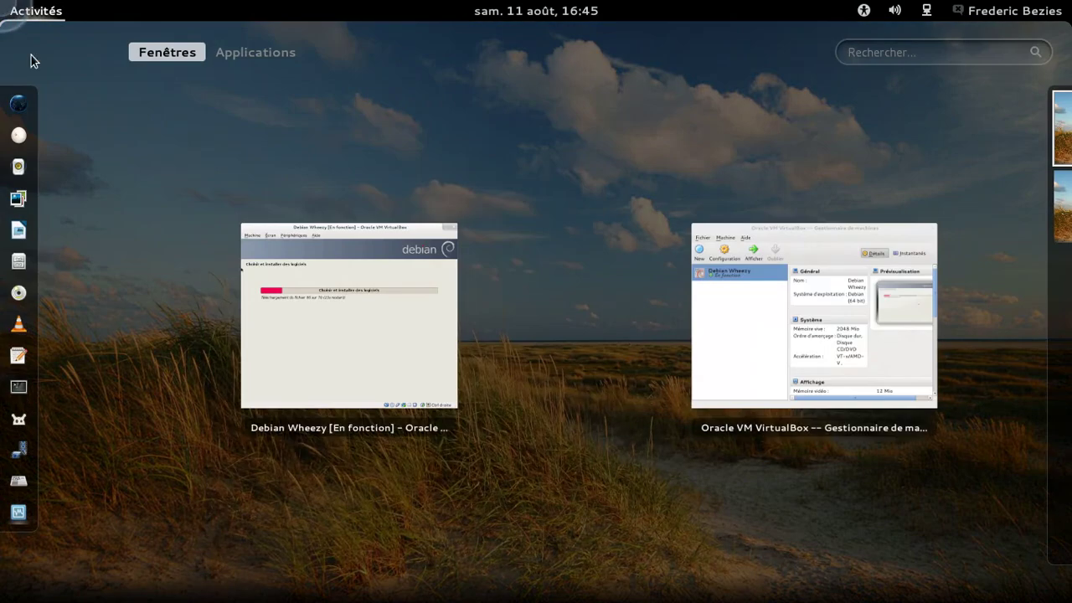
click(17, 353)
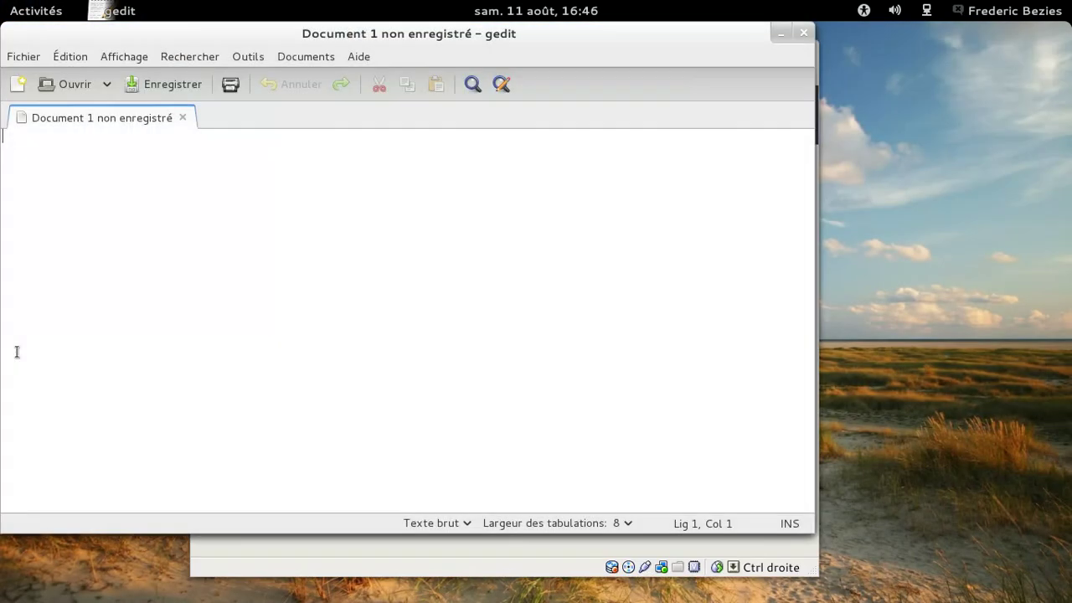
drag(285, 34, 190, 174)
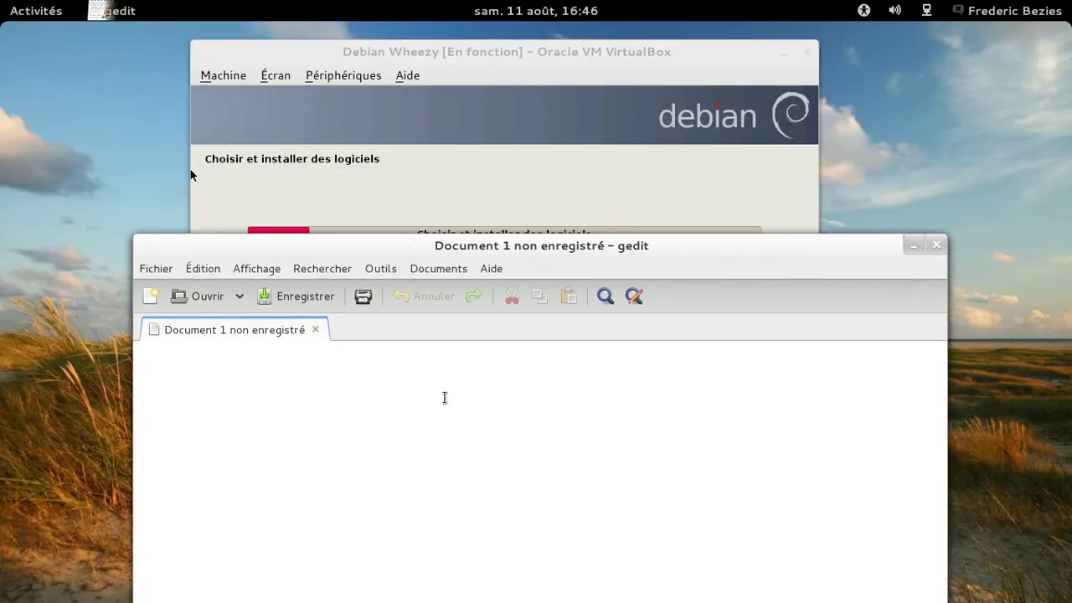
text(On va faire une in)
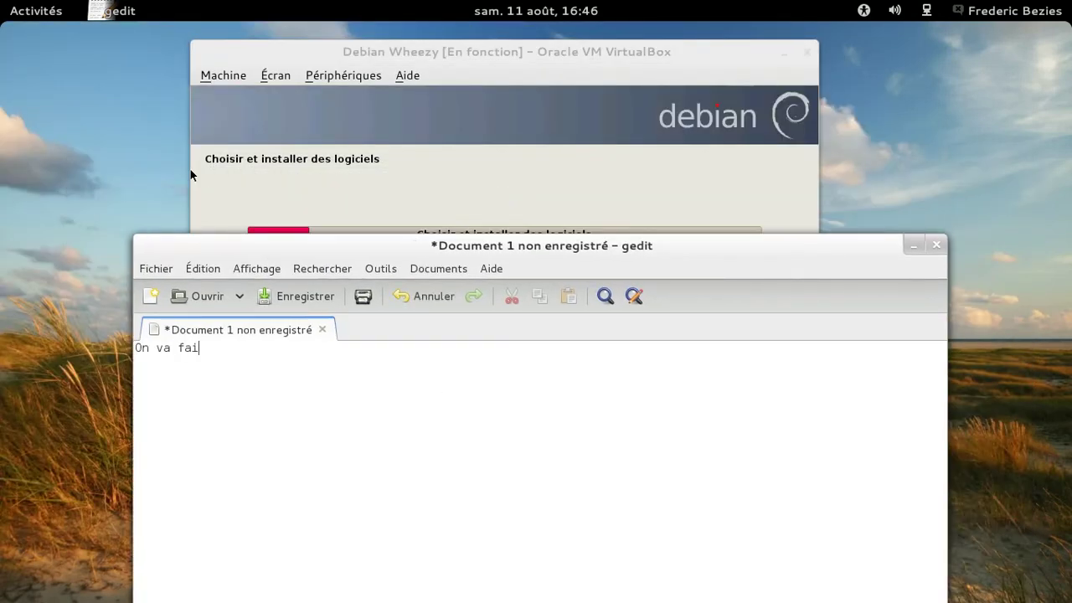
key(BackSpace)
key(BackSpace)
key(BackSpace)
key(BackSpace)
key(BackSpace)
key(BackSpace)
key(BackSpace)
key(BackSpace)
key(BackSpace)
key(BackSpace)
key(BackSpace)
key(BackSpace)
key(BackSpace)
key(BackSpace)
key(BackSpace)
key(BackSpace)
text(fait une installation)
key(BackSpace)
key(BackSpace)
key(BackSpace)
key(BackSpace)
key(BackSpace)
key(BackSpace)
text(lation en réseau. )
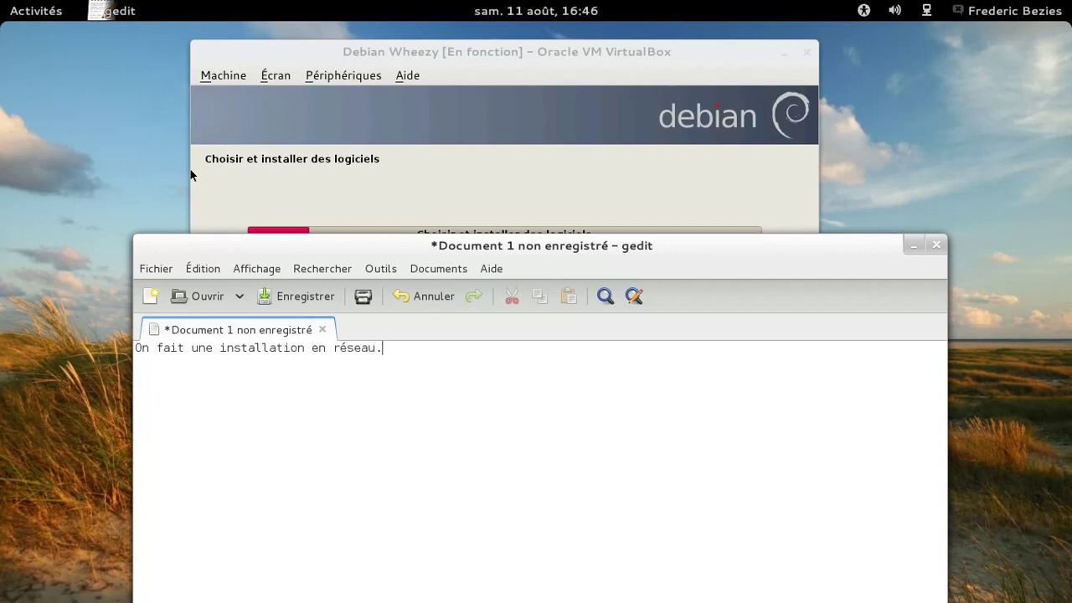
text(Gnome ou Xfce au final ?)
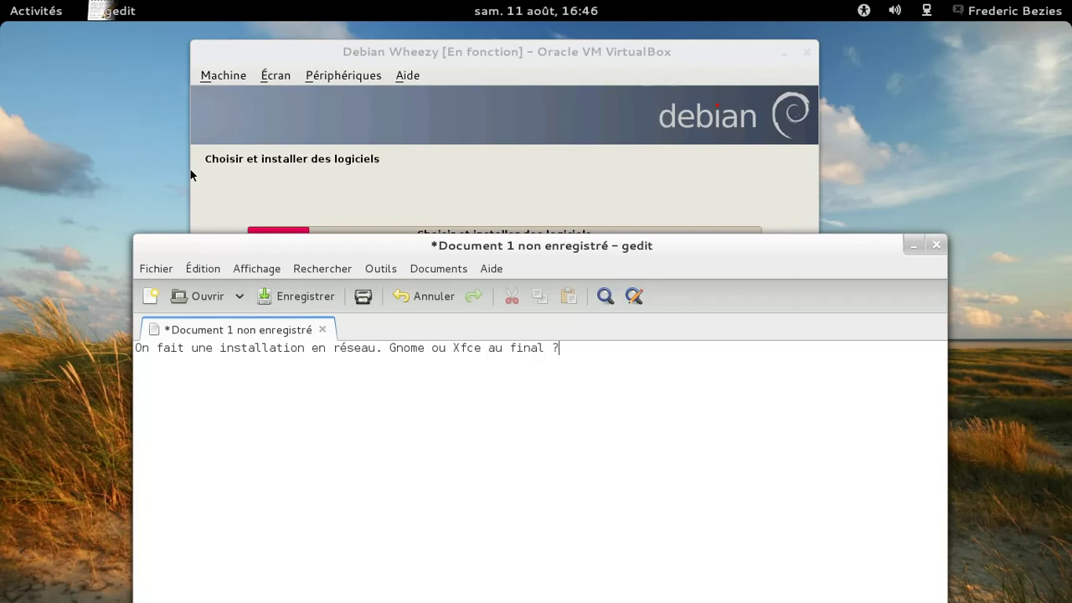
Close the gedit note without saving it
click(608, 83)
click(849, 235)
click(940, 240)
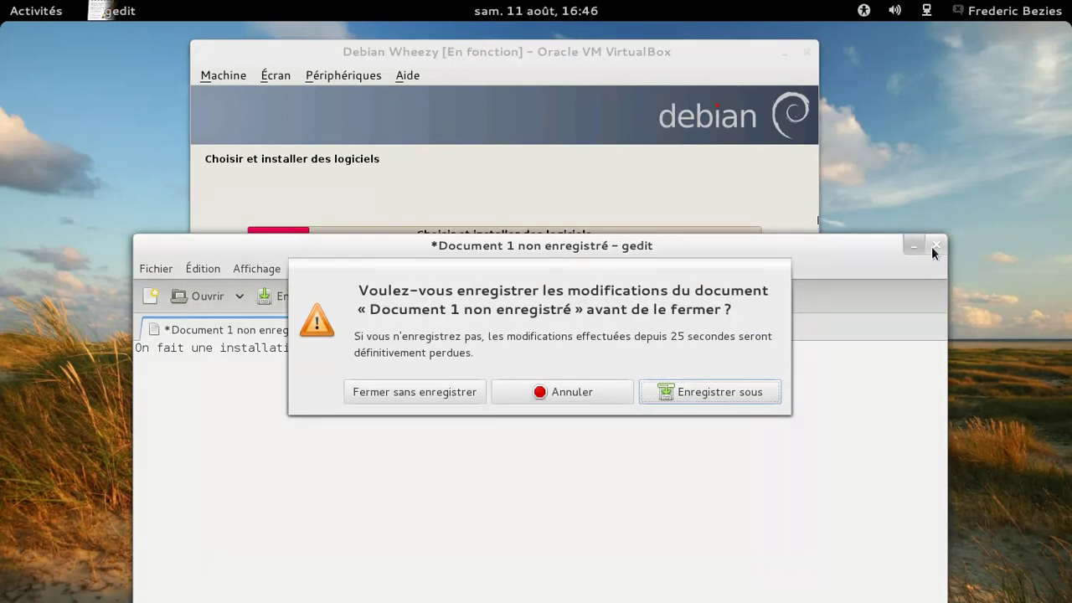
click(457, 394)
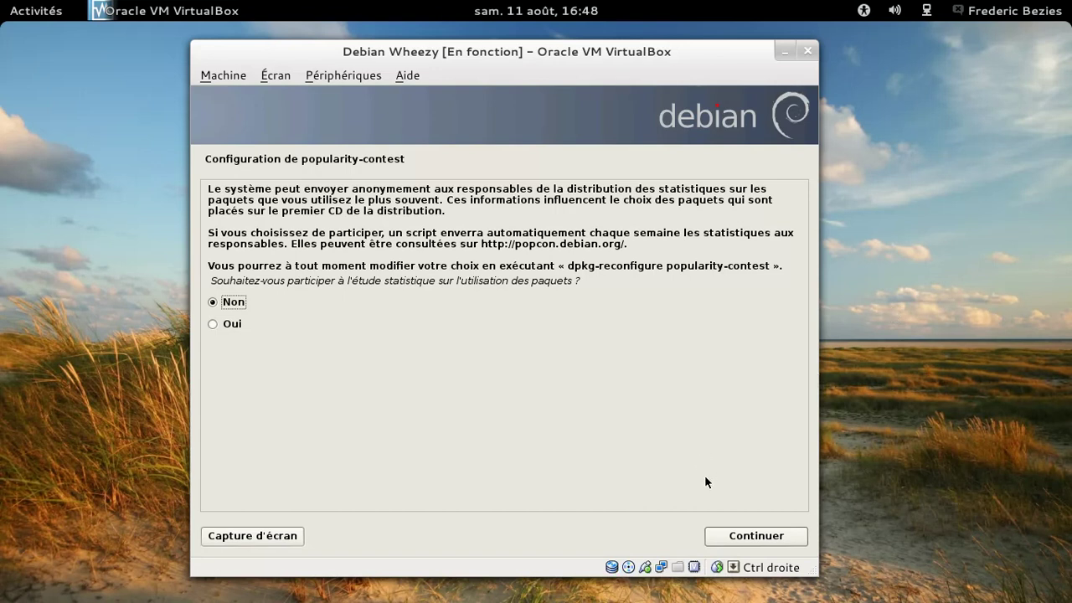
Decline the package usage survey and install the preselected Debian desktop environment, print server, SSH server and standard system utilities
click(756, 536)
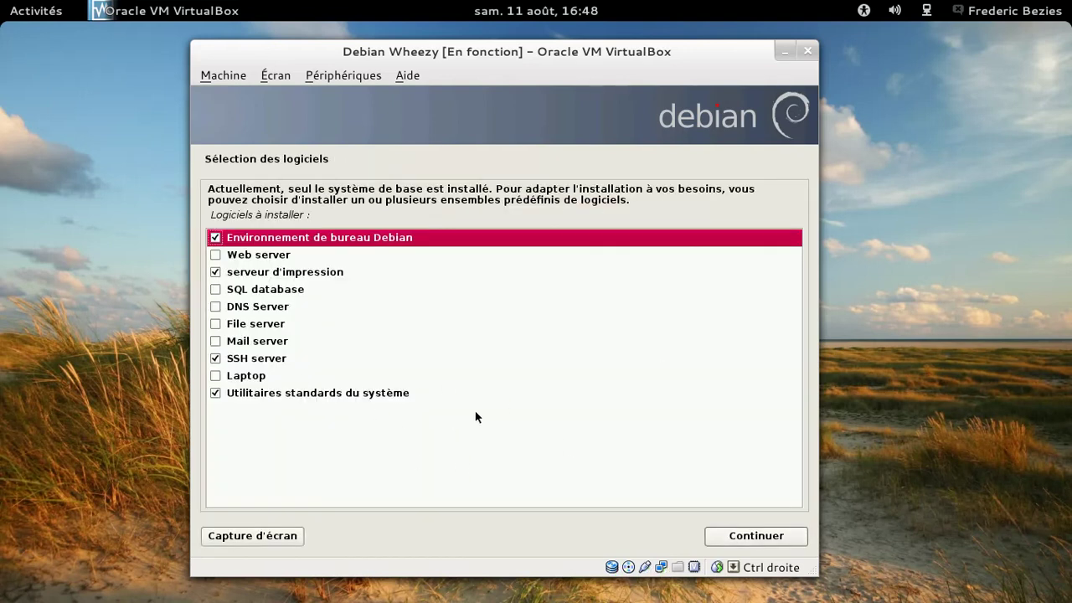
click(725, 538)
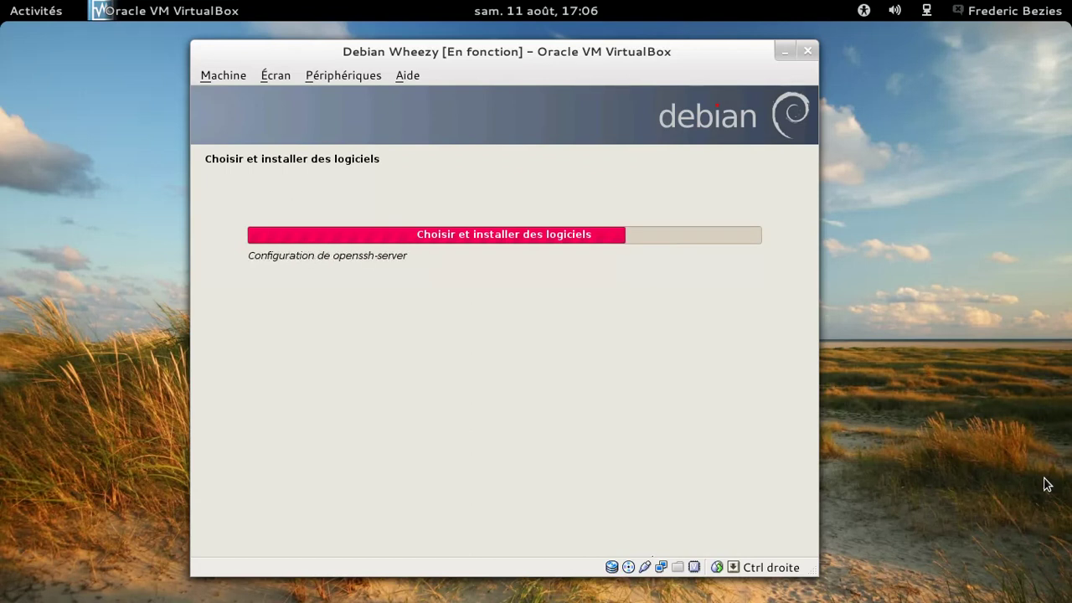
Bring the VirtualBox machine manager window to the front to view the Debian Wheezy machine's details
mouse_move(3, 3)
mouse_move(412, 358)
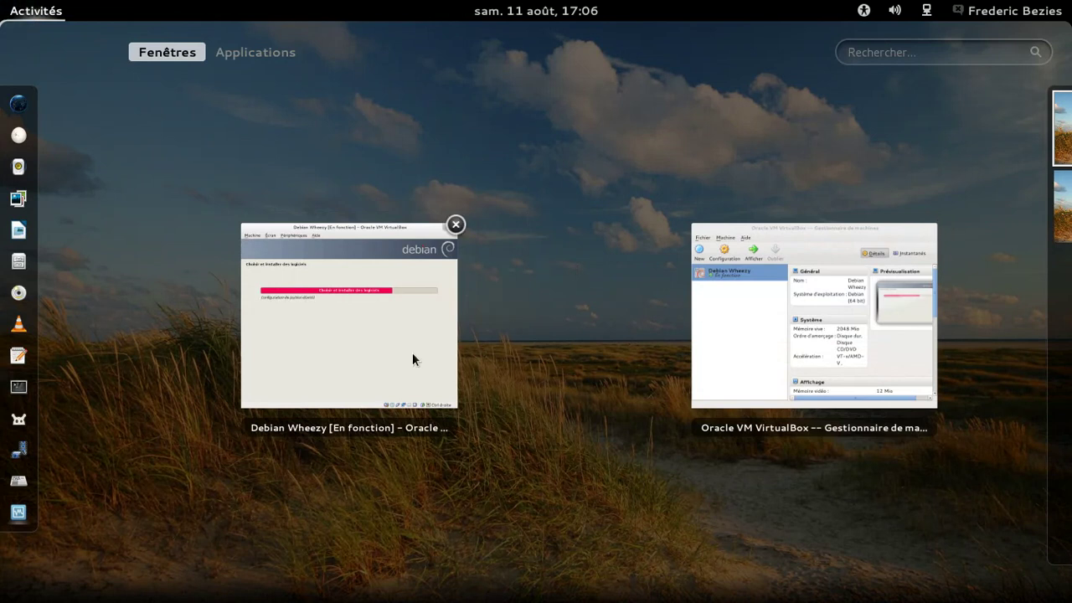
click(745, 348)
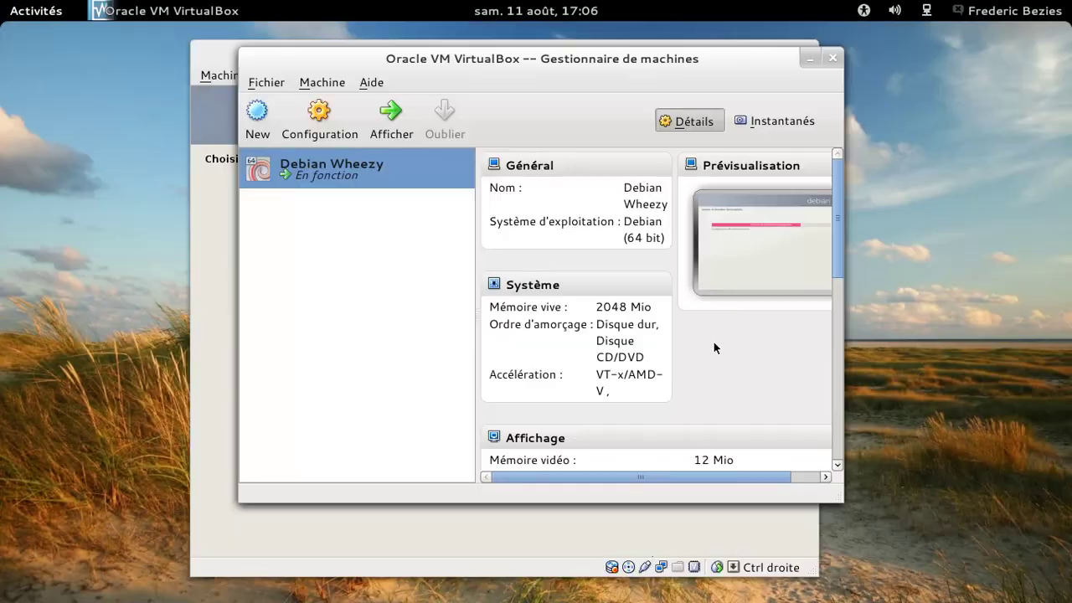
Start a new virtual machine named "Debian Wheezy - installation hors ligne" with Linux as the system and Debian (64 bit) as the version
click(257, 117)
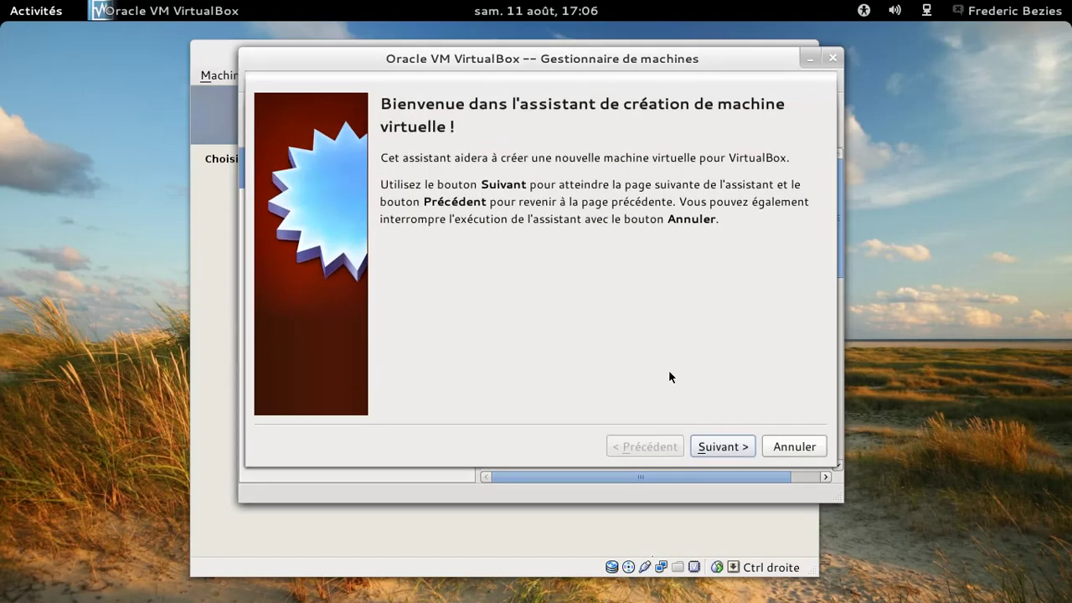
click(729, 444)
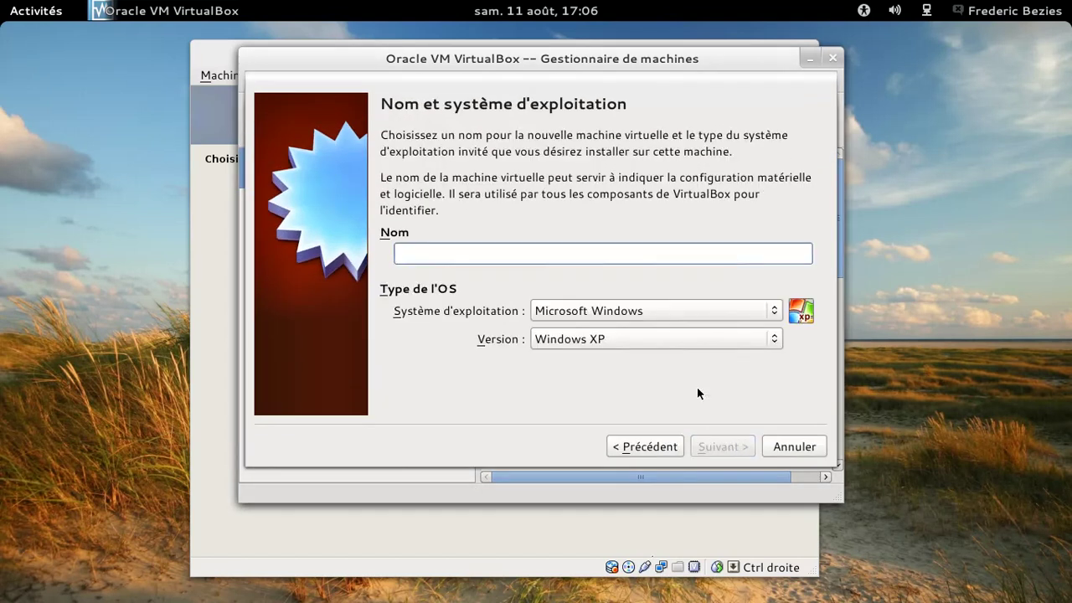
click(646, 315)
click(623, 333)
click(614, 338)
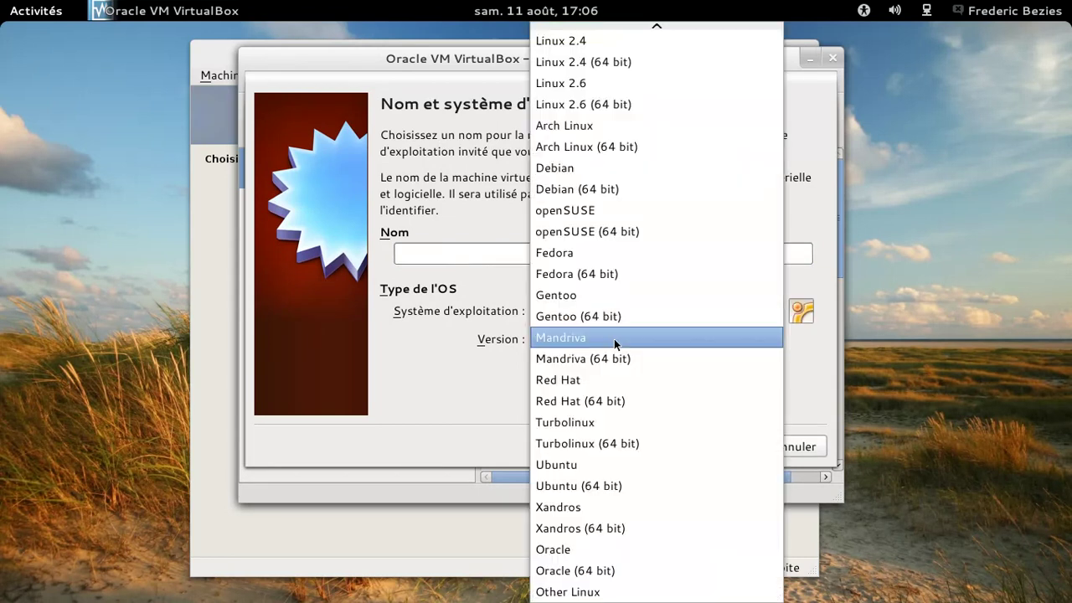
click(609, 189)
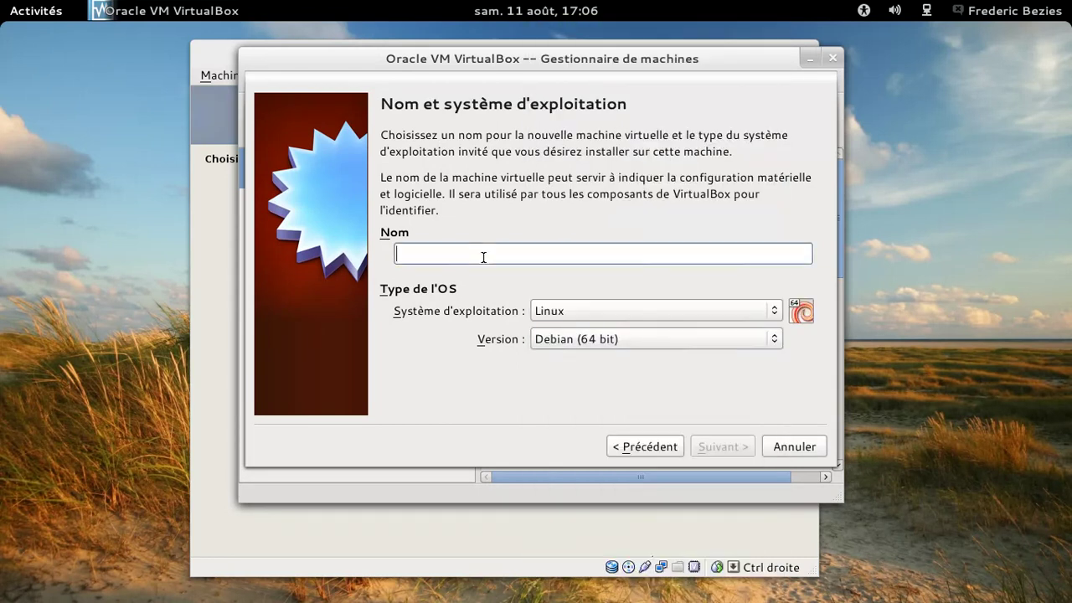
text(Debian Wh)
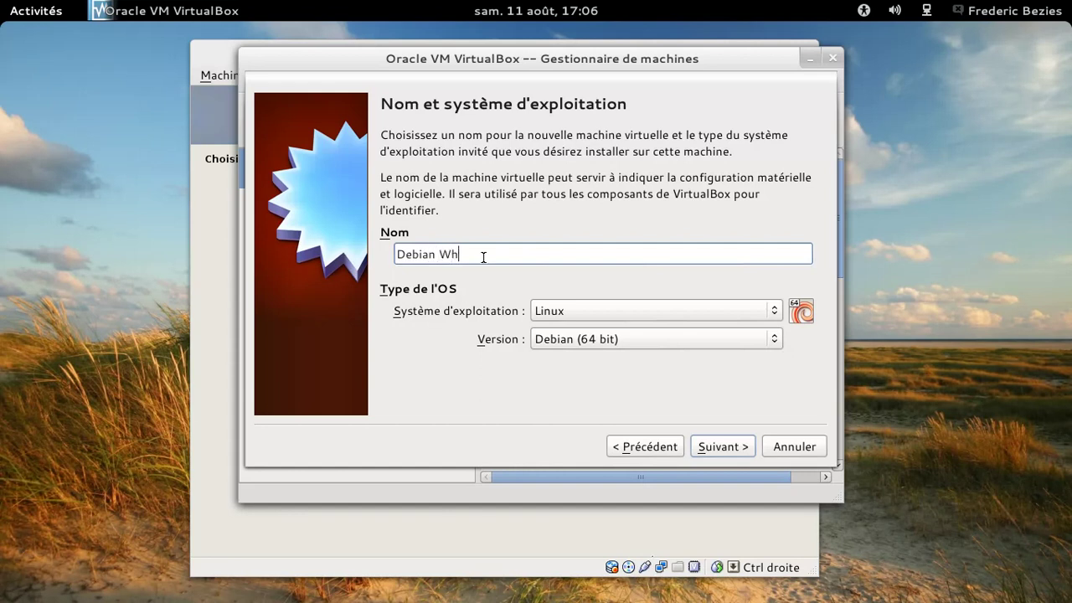
text(eezy- installation hors ligne)
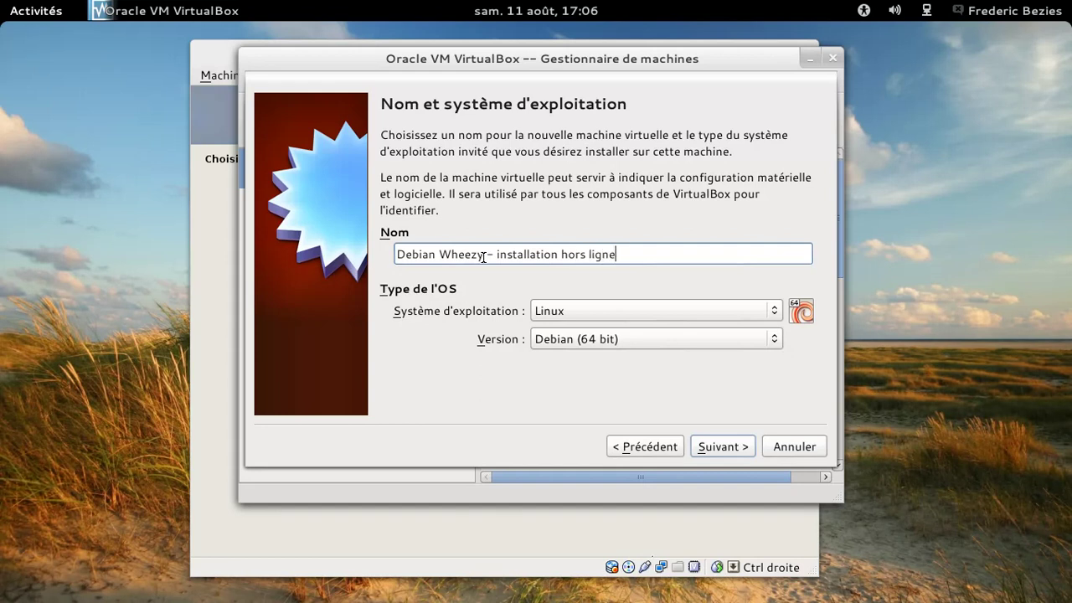
click(722, 446)
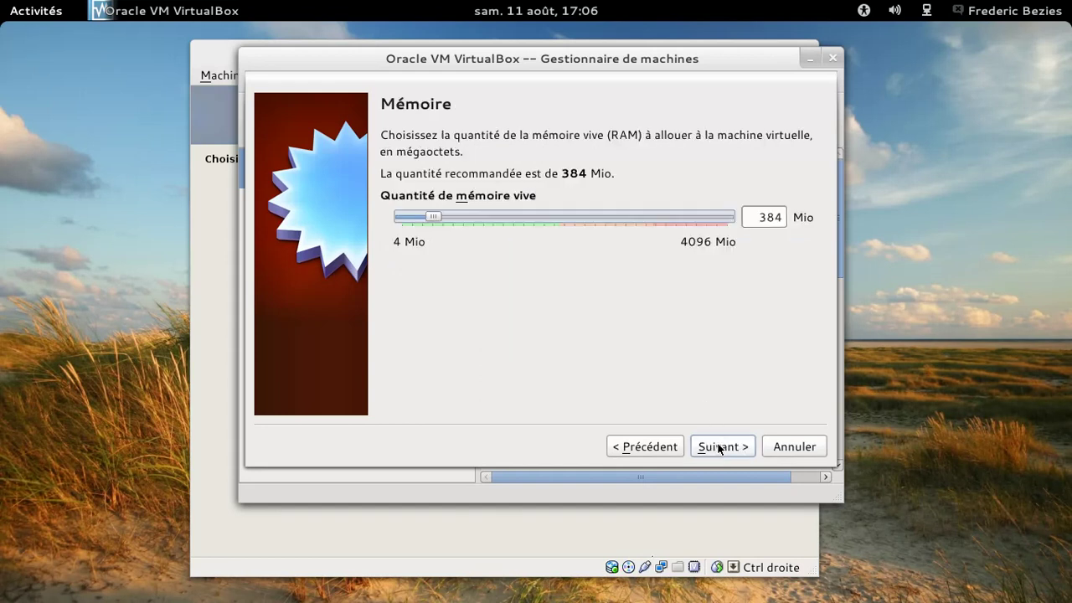
Allocate 2048 Mio of RAM to the new virtual machine
double_click(779, 217)
text(2048)
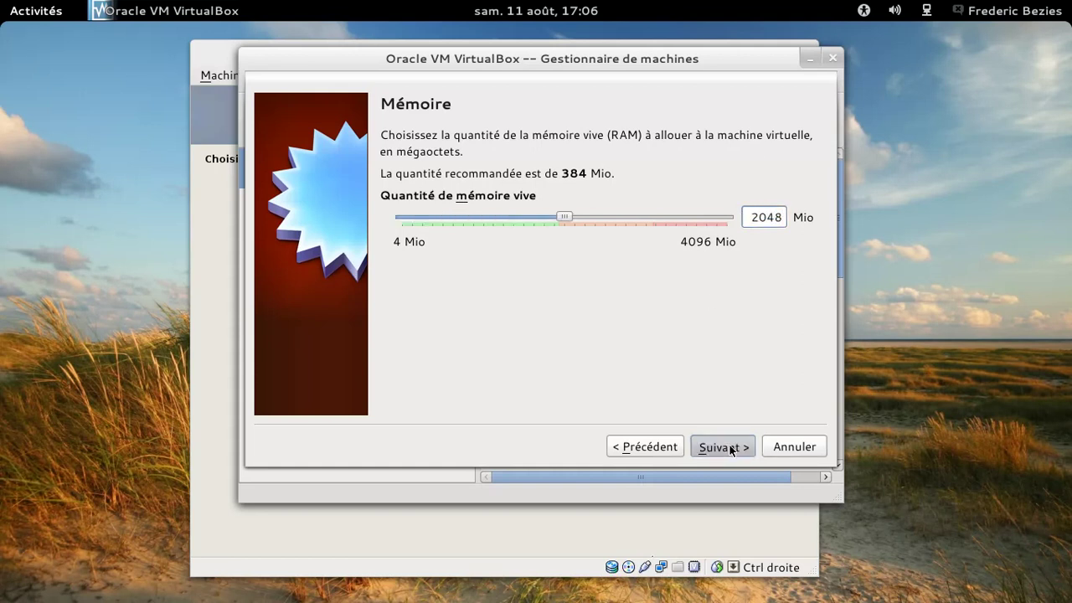
click(730, 449)
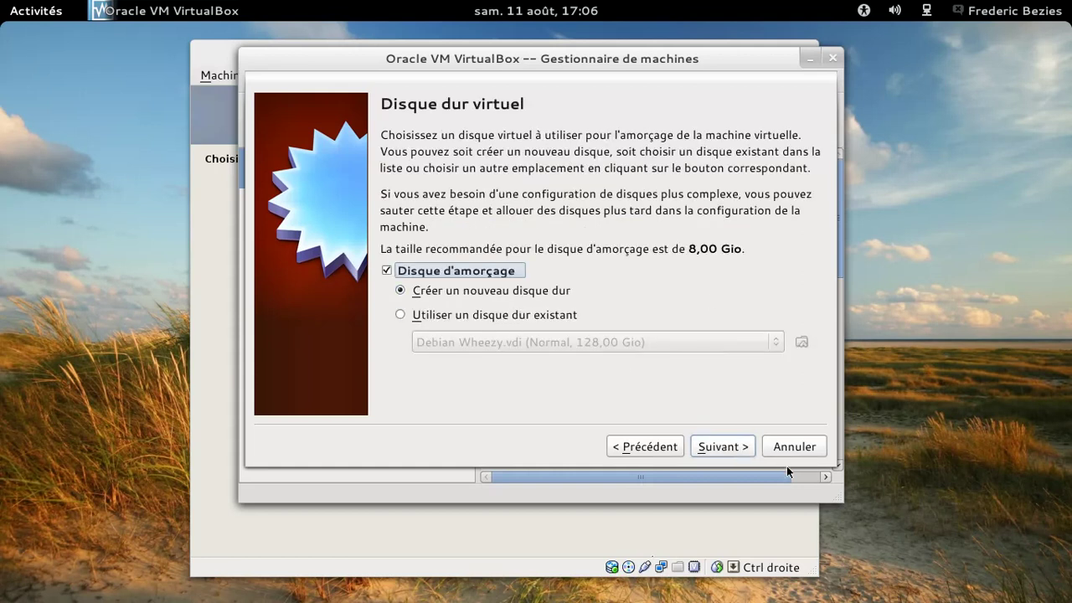
Create a new 128,00 Gio VDI boot disk for the machine and finish creating the virtual machine
click(720, 447)
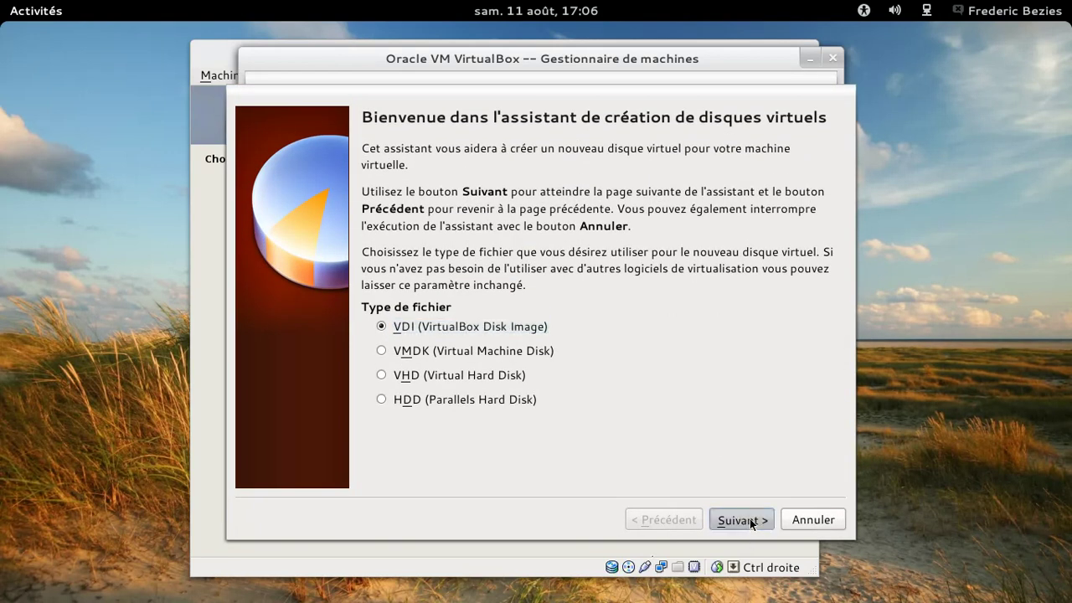
click(750, 518)
click(749, 518)
click(777, 309)
text(128,00 Gio)
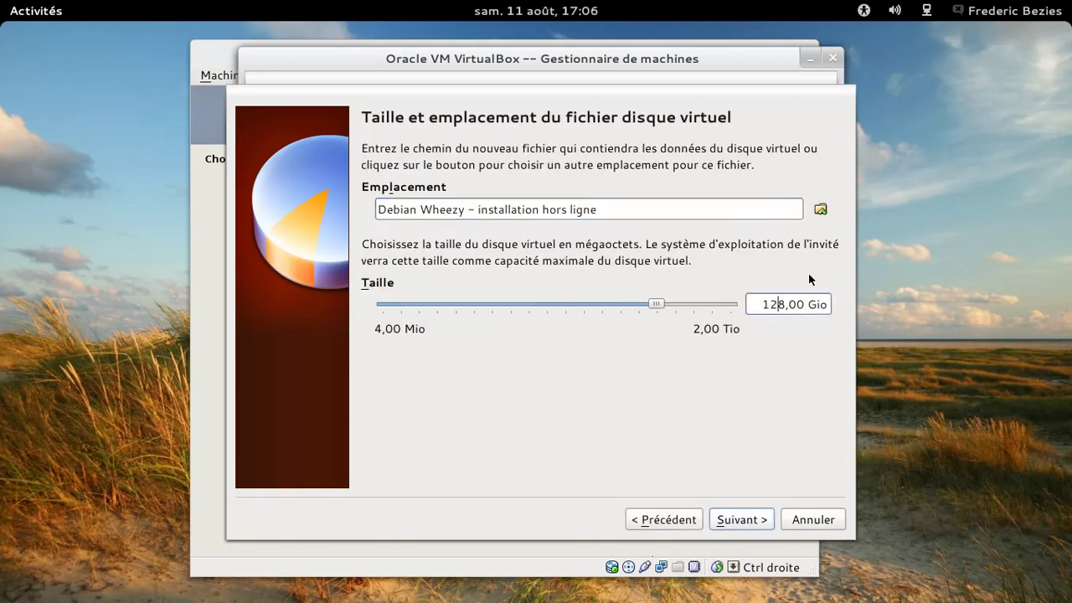
click(732, 521)
click(732, 518)
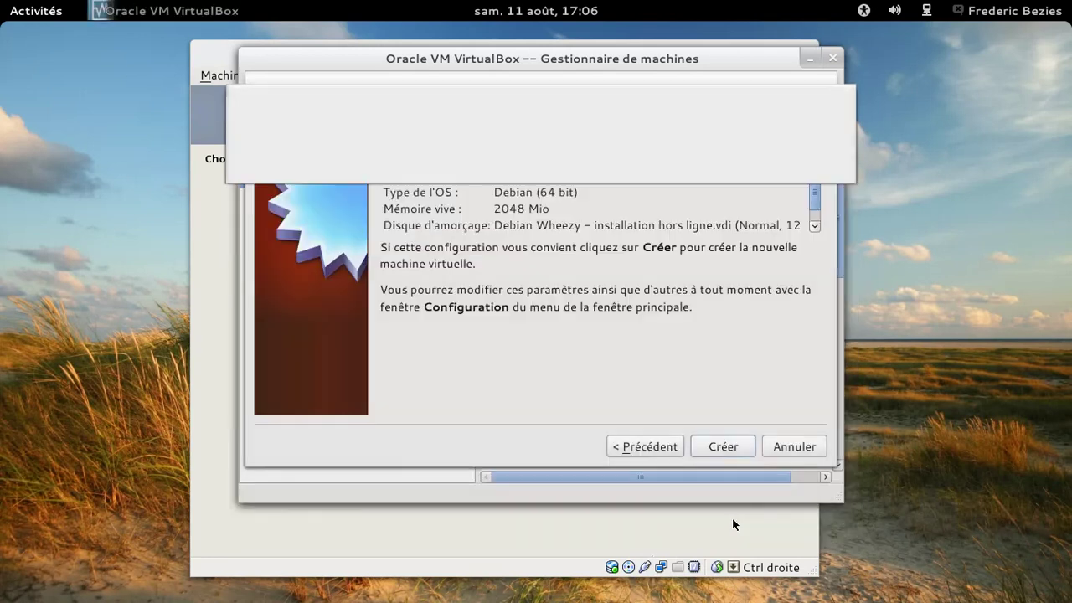
click(739, 450)
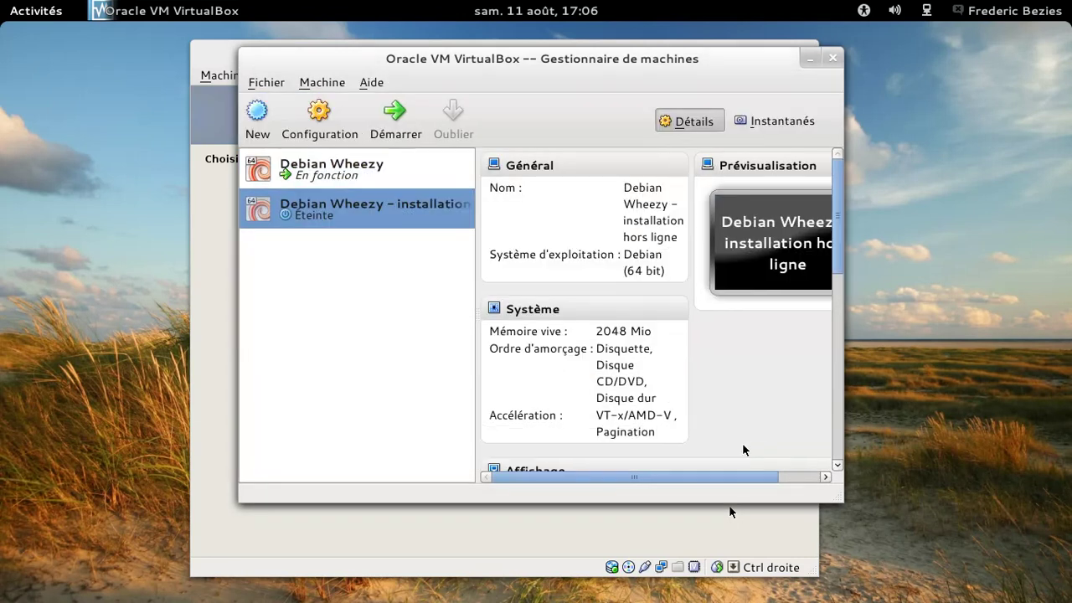
Disable floppy boot and move the hard disk ahead of CD/DVD in the new machine's boot order, then enable 3D acceleration
click(550, 312)
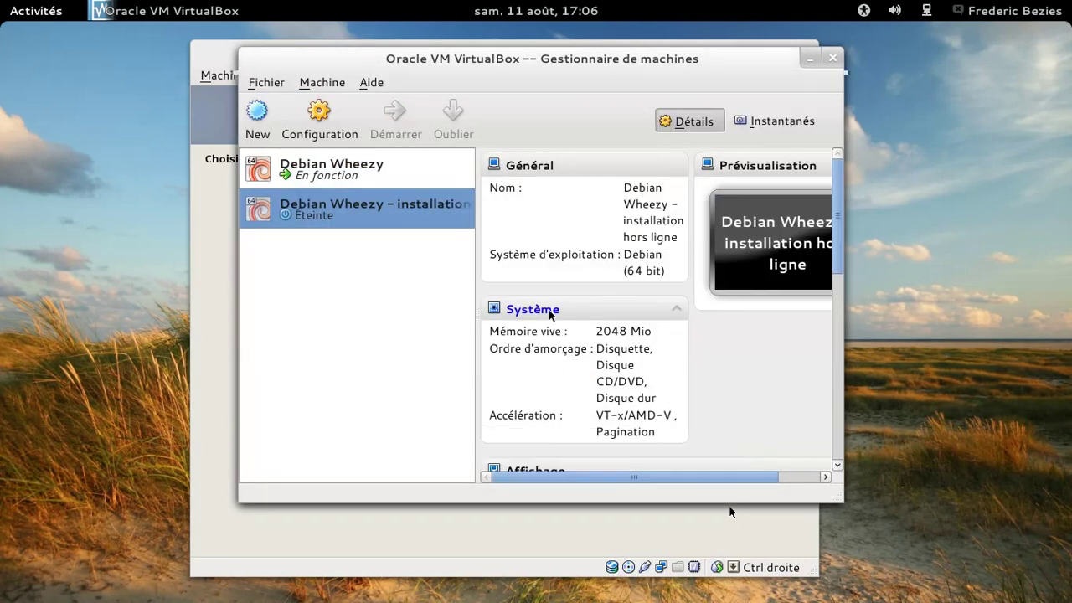
click(512, 213)
click(607, 246)
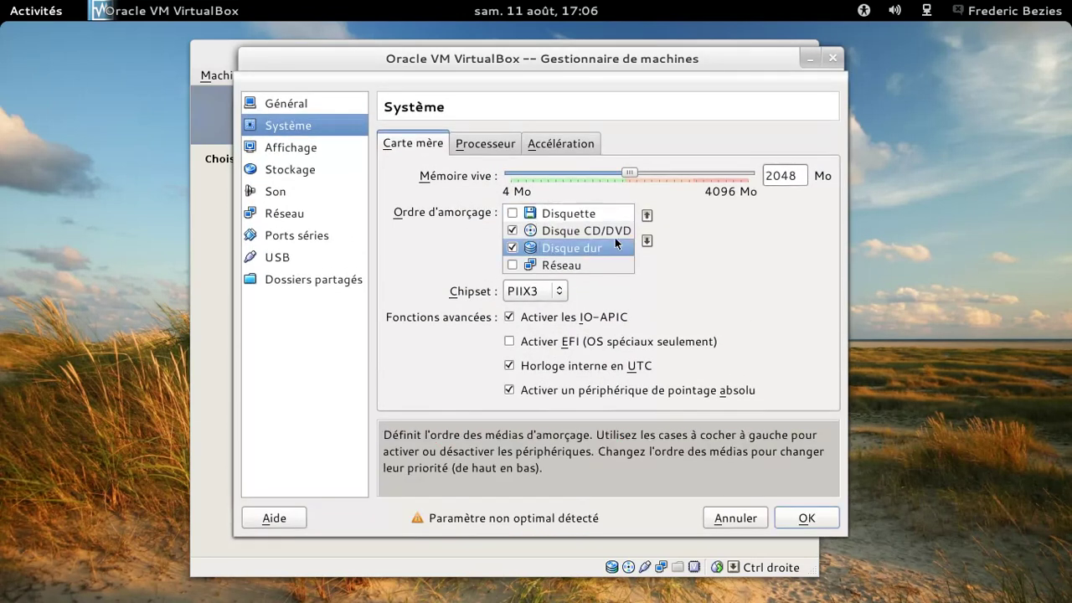
click(647, 215)
click(318, 156)
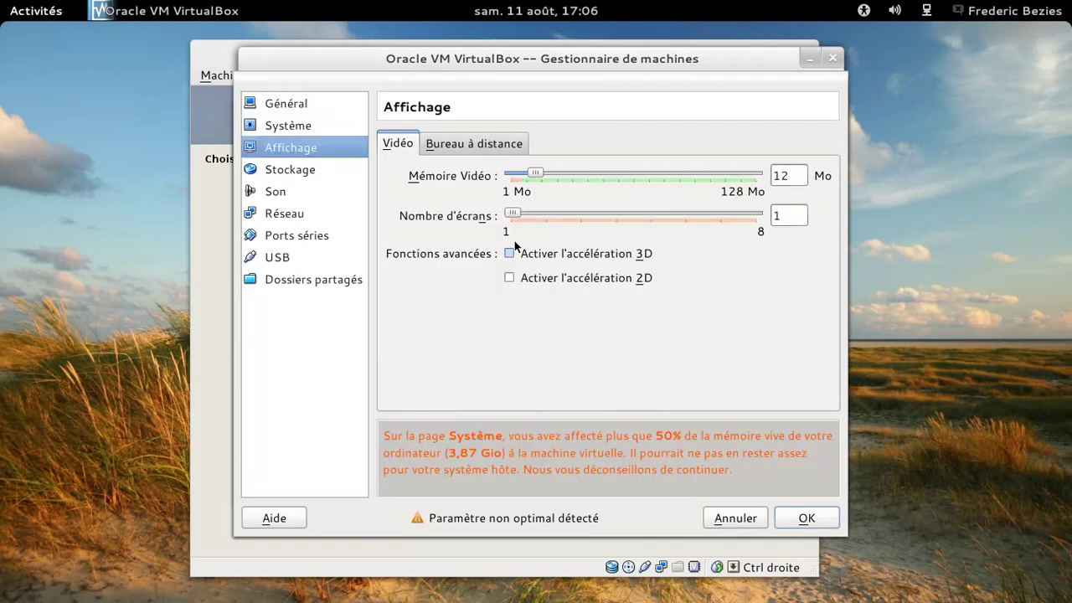
click(511, 253)
Load debian-testing-amd64-CD-1.iso into the new machine's empty IDE CD/DVD drive
click(286, 171)
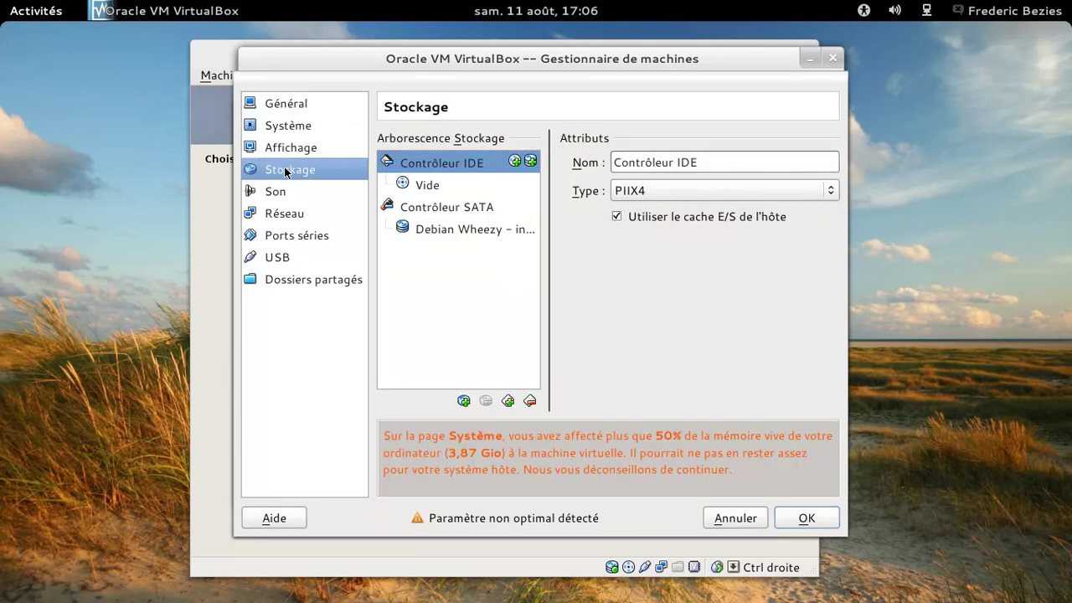
click(465, 188)
click(835, 166)
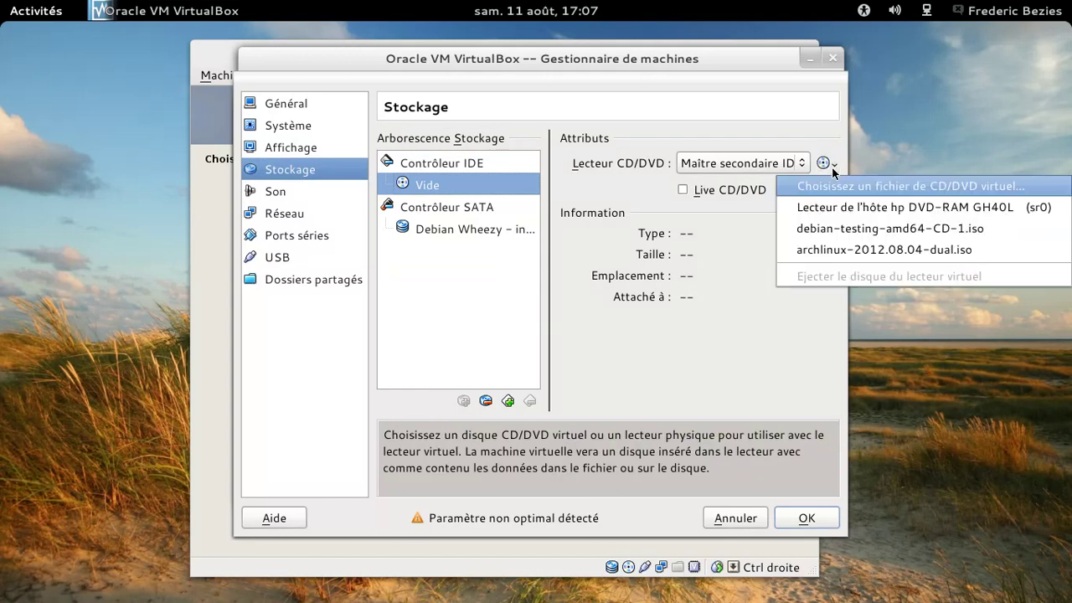
click(839, 229)
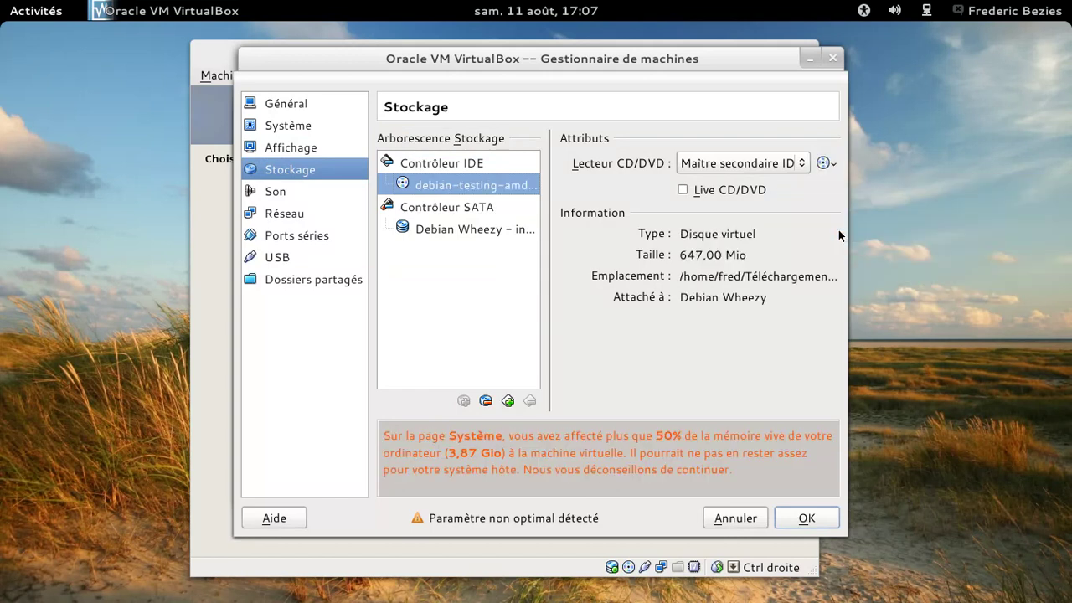
Set the new machine's first network adapter to bridged access, save its settings and return to the running Debian installer
click(303, 196)
click(297, 213)
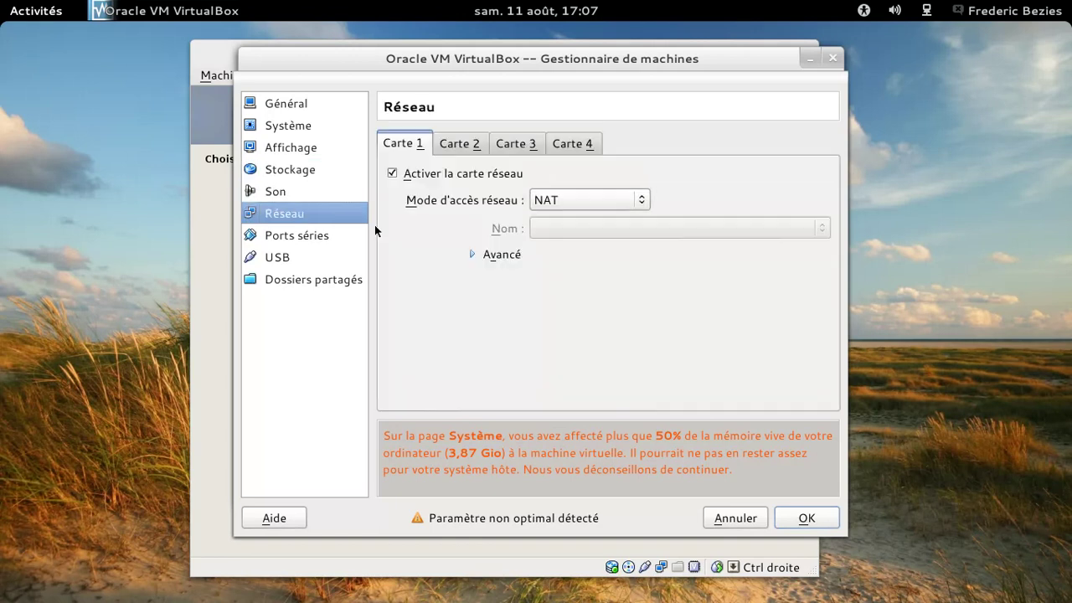
click(579, 199)
click(578, 221)
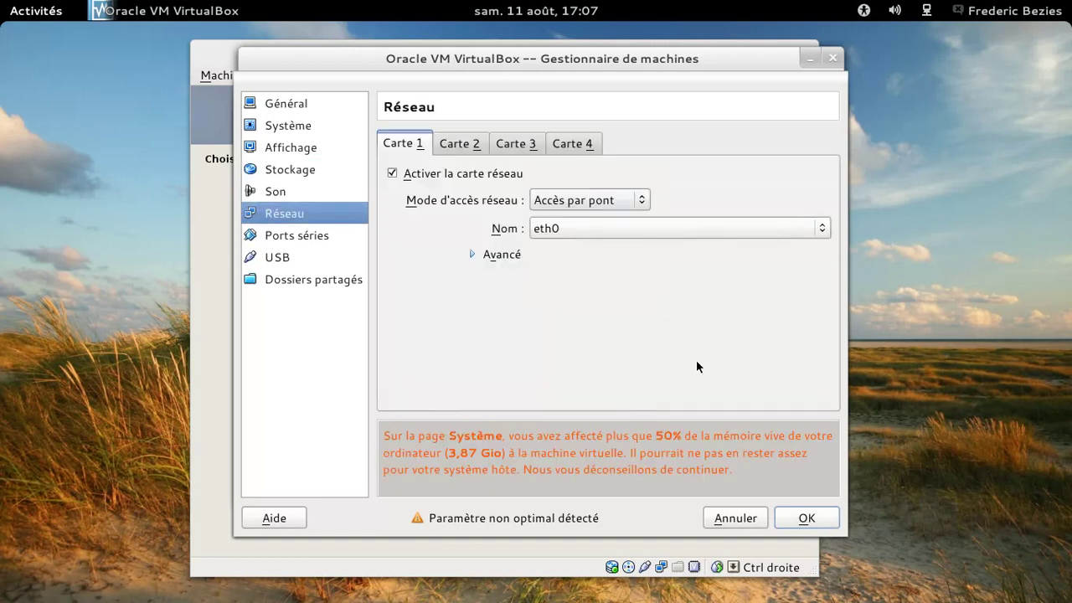
click(807, 517)
click(807, 67)
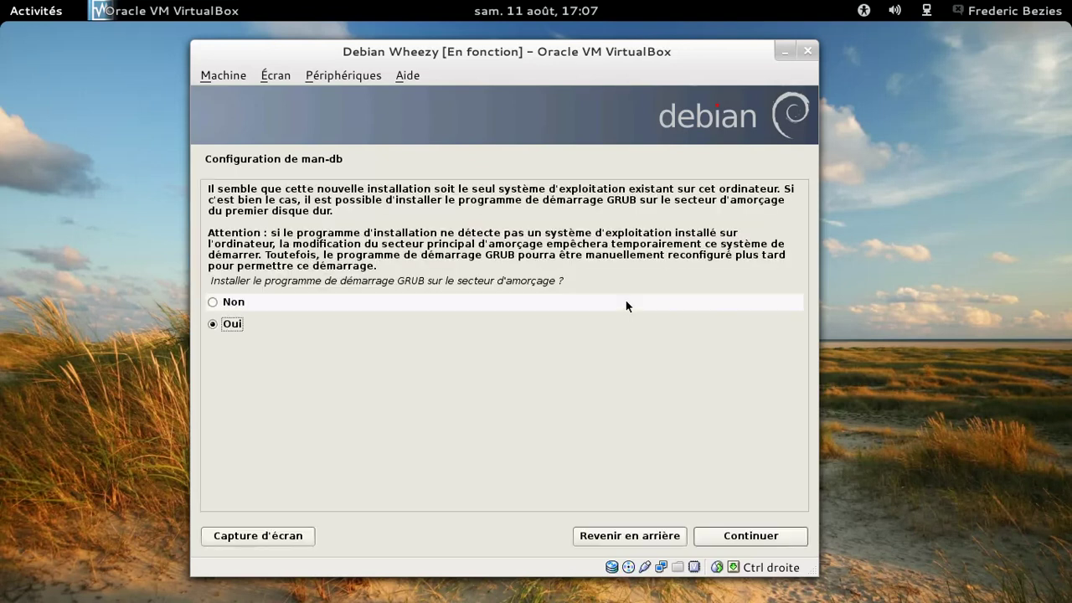
Install the GRUB boot loader on the boot sector and finish the installation by booting the new Debian GNU/Linux system
click(768, 530)
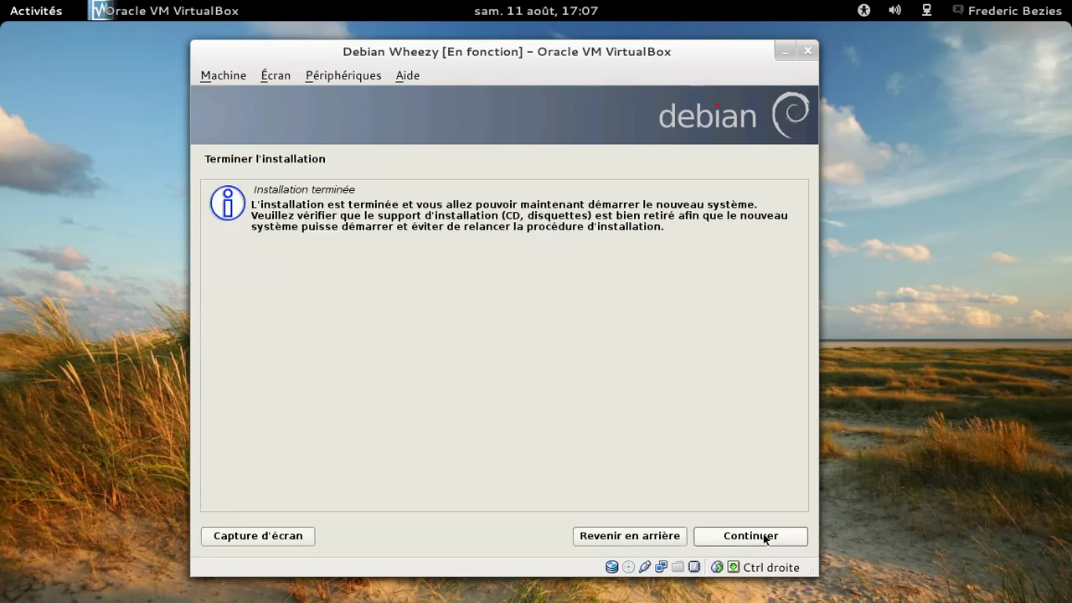
click(752, 536)
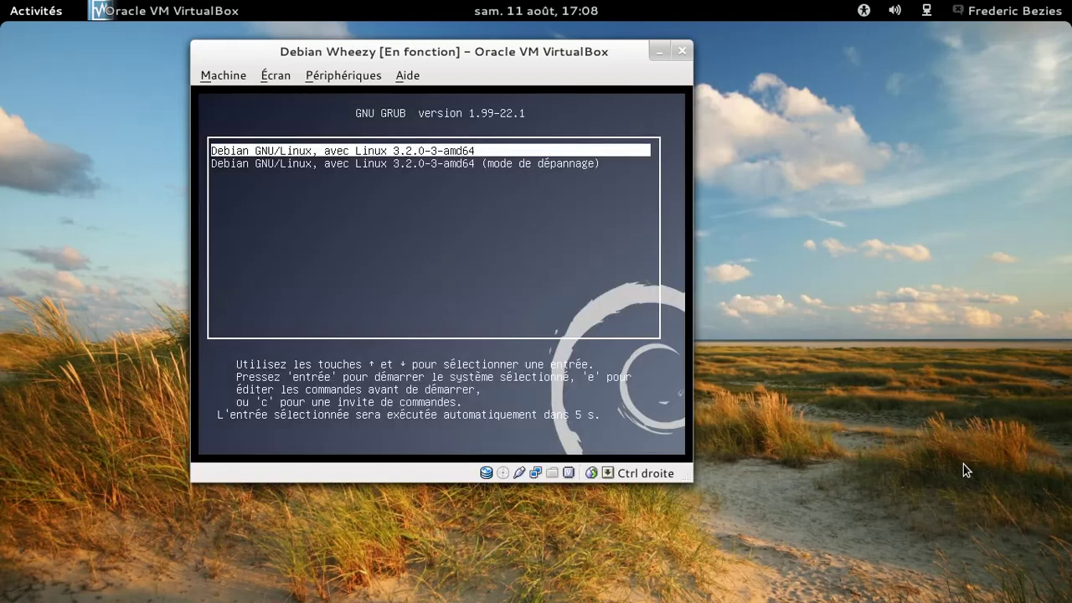
key(Return)
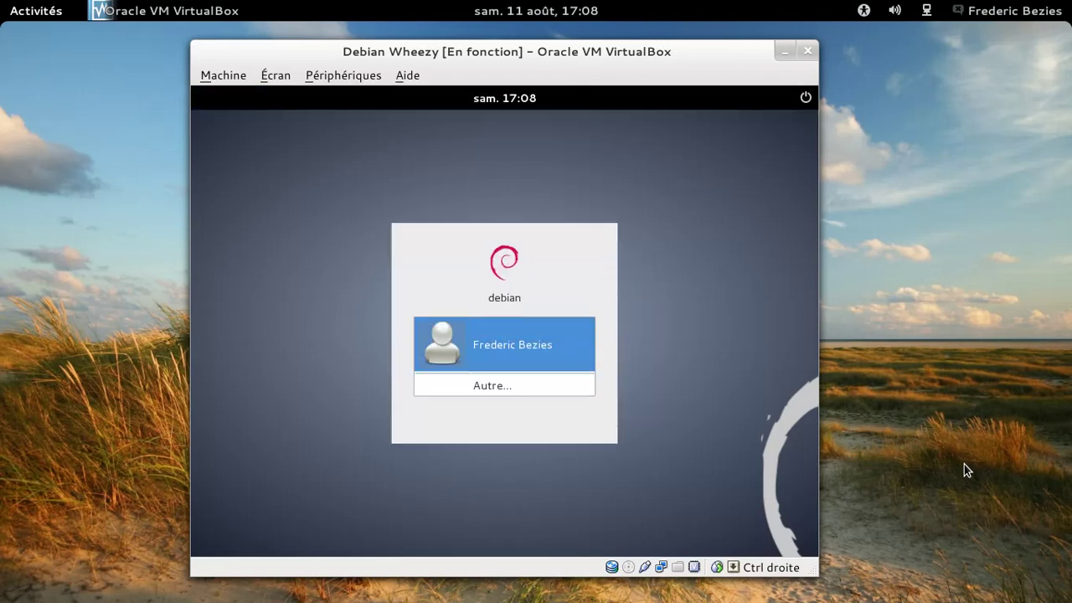
Log in to the installed Debian desktop by selecting the user account and entering its password
click(507, 340)
click(389, 423)
click(389, 423)
click(459, 374)
text(********)
key(Return)
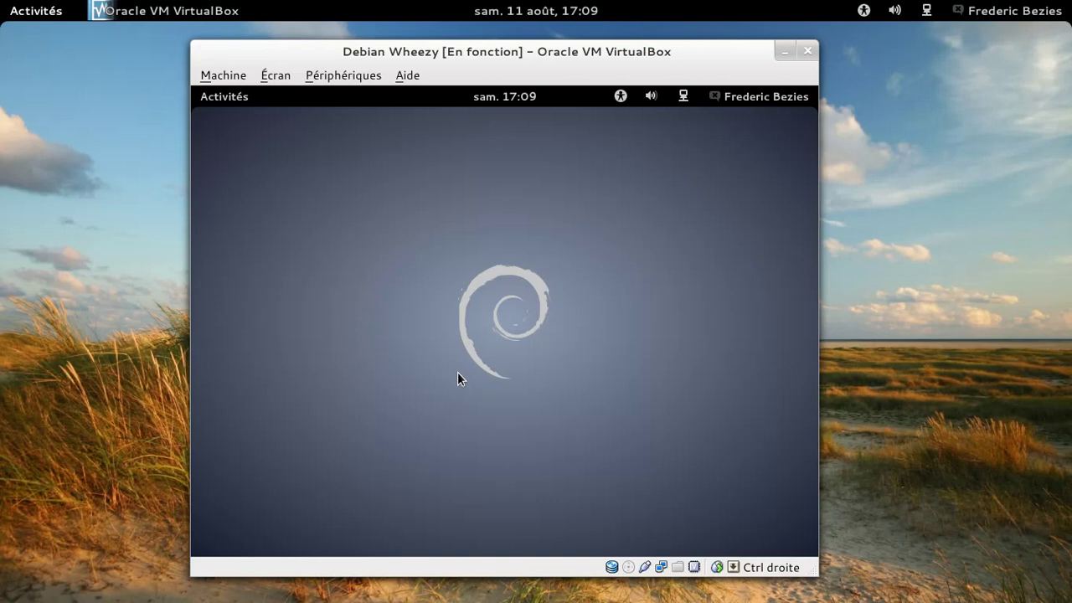
Open the system settings in Debian and examine the Details summary with the GNOME version and hardware information
click(733, 99)
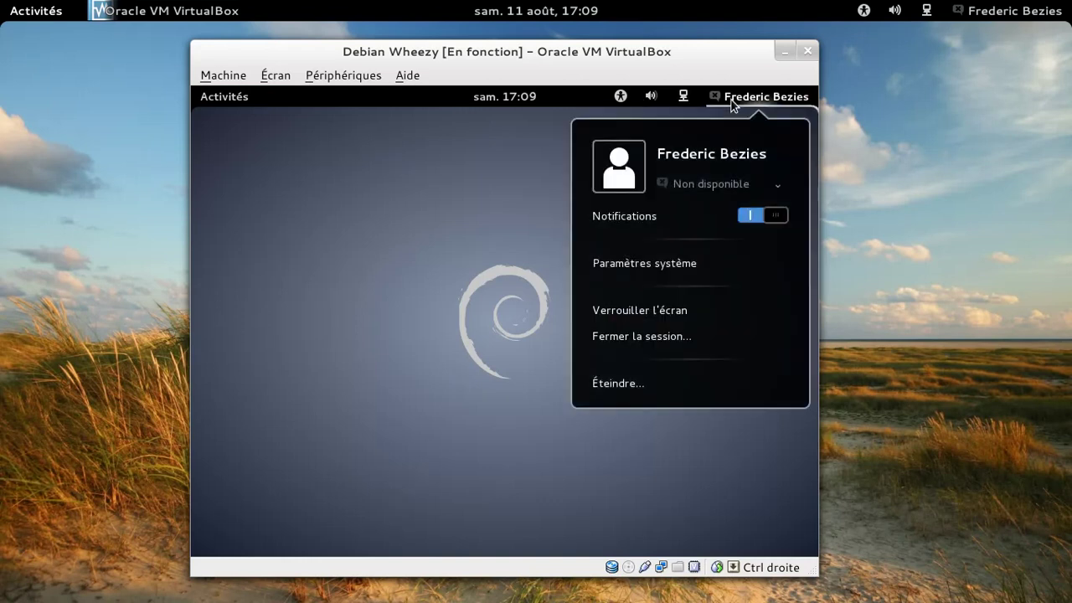
click(660, 267)
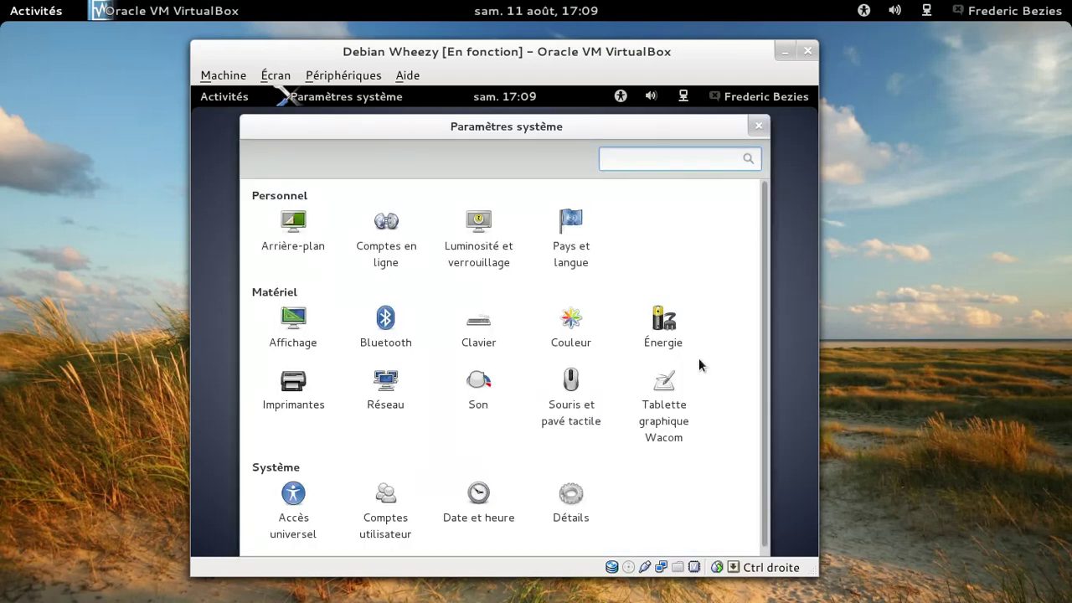
click(574, 494)
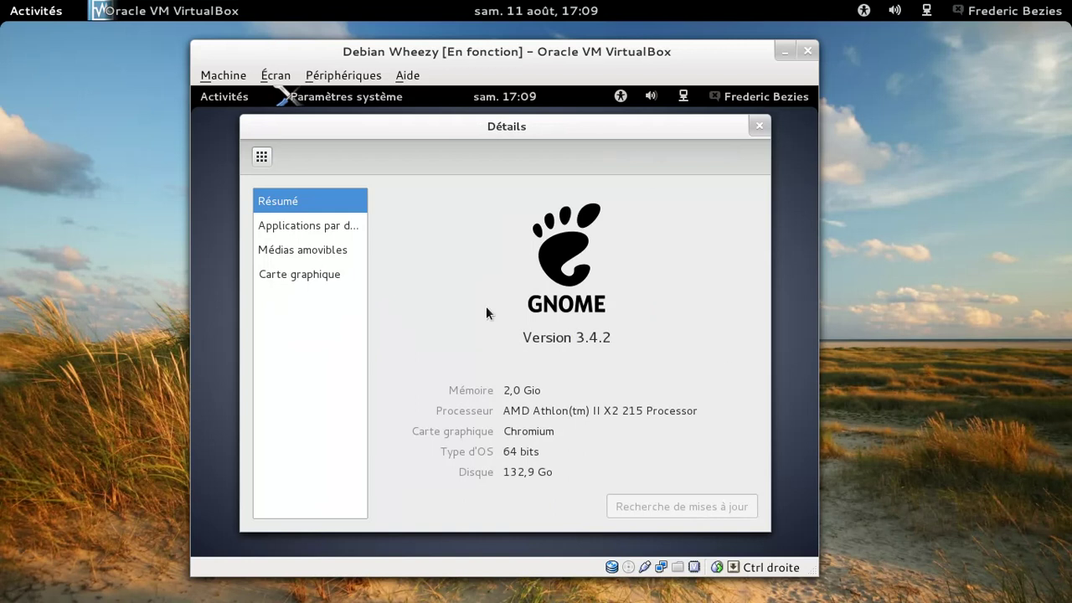
click(262, 157)
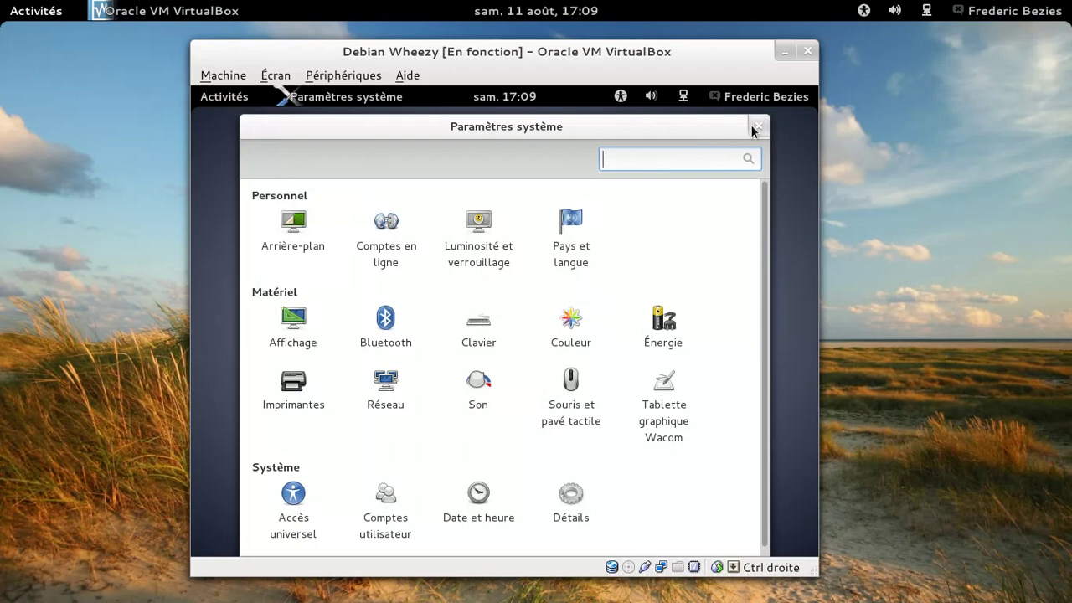
Examine the display language and keyboard layout in the Pays et langue settings, and close the settings window
click(570, 216)
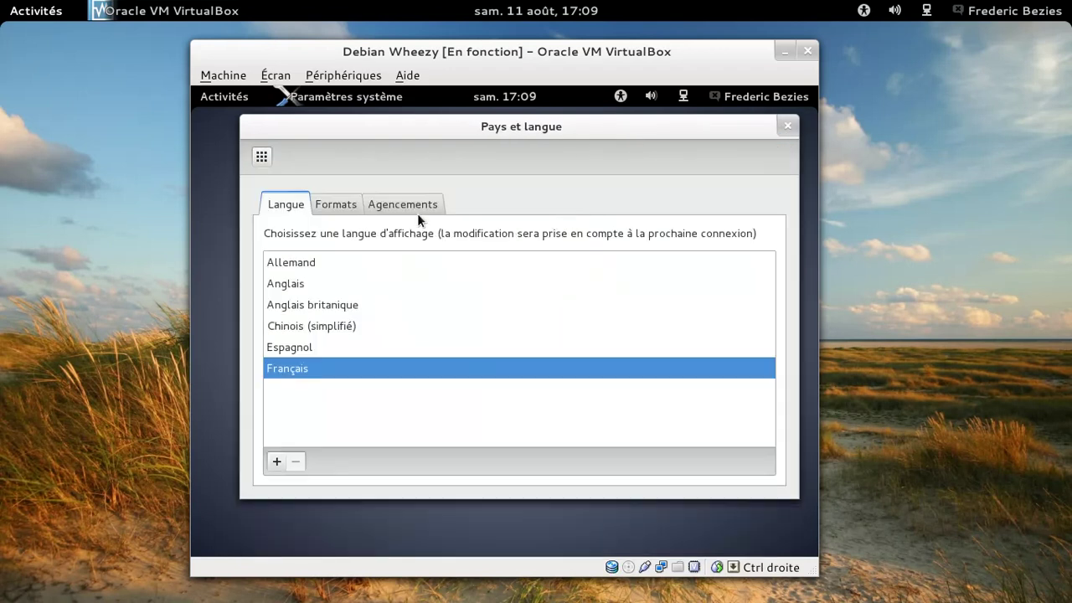
click(394, 206)
key(super)
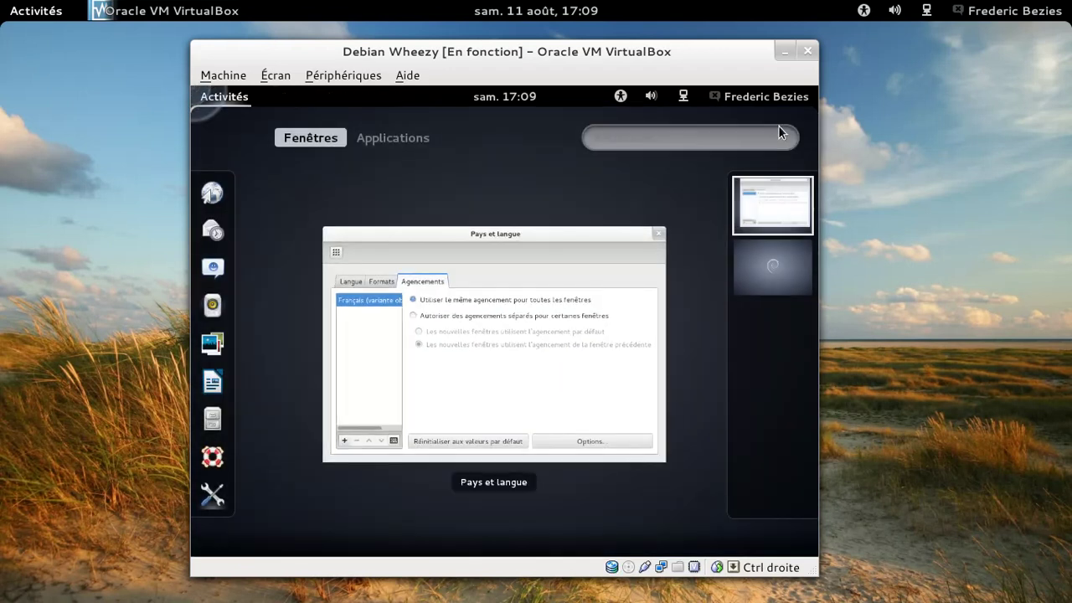
click(661, 233)
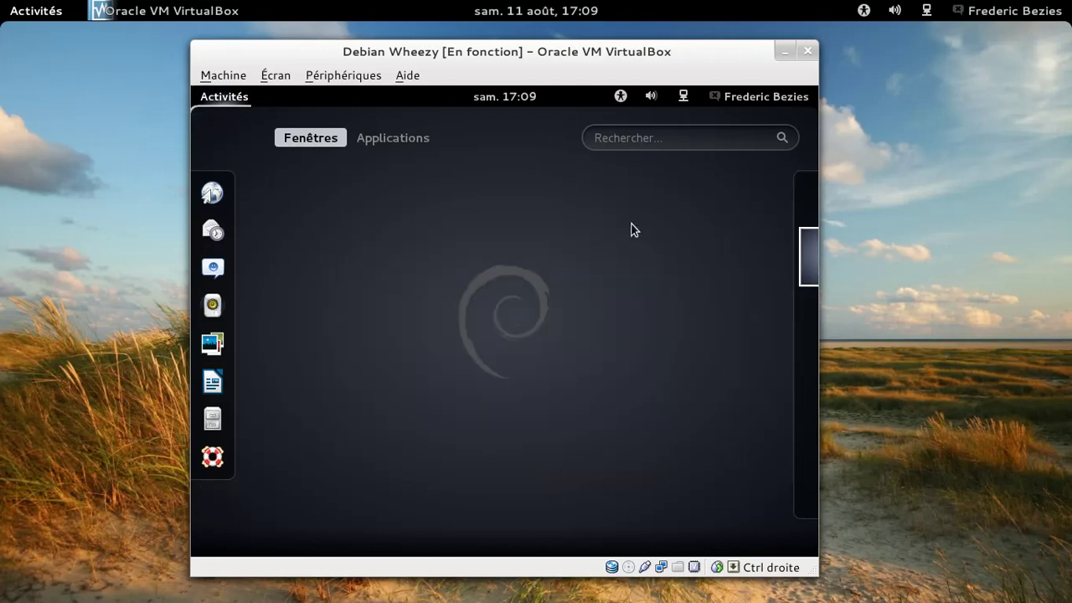
Search the applications for "terminal", open Terminal and run uname -a to check the kernel version
click(656, 144)
text(termain)
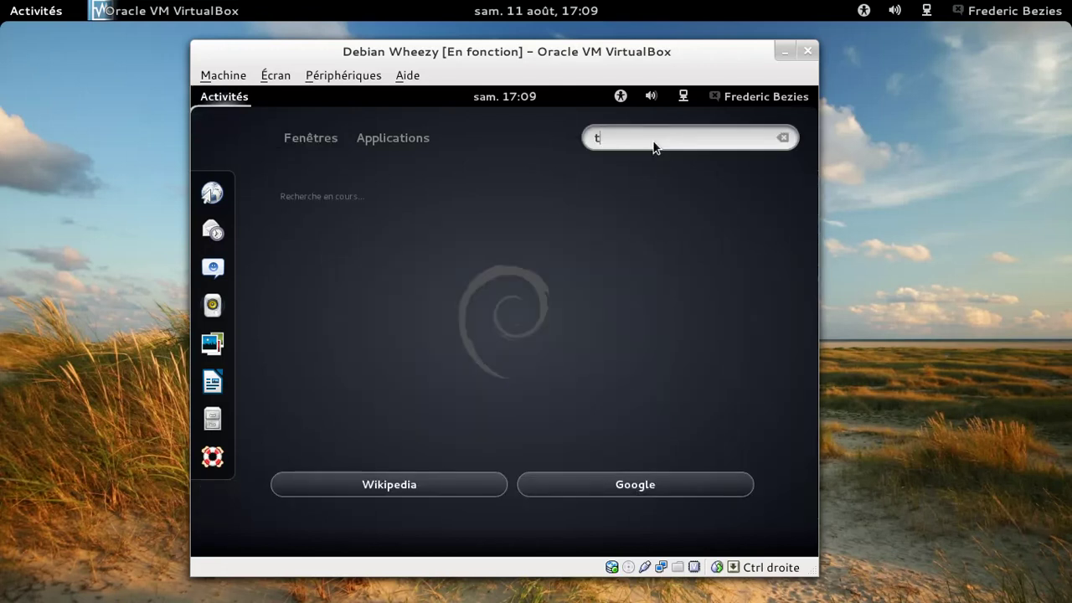
key(BackSpace)
key(BackSpace)
key(BackSpace)
text(inal)
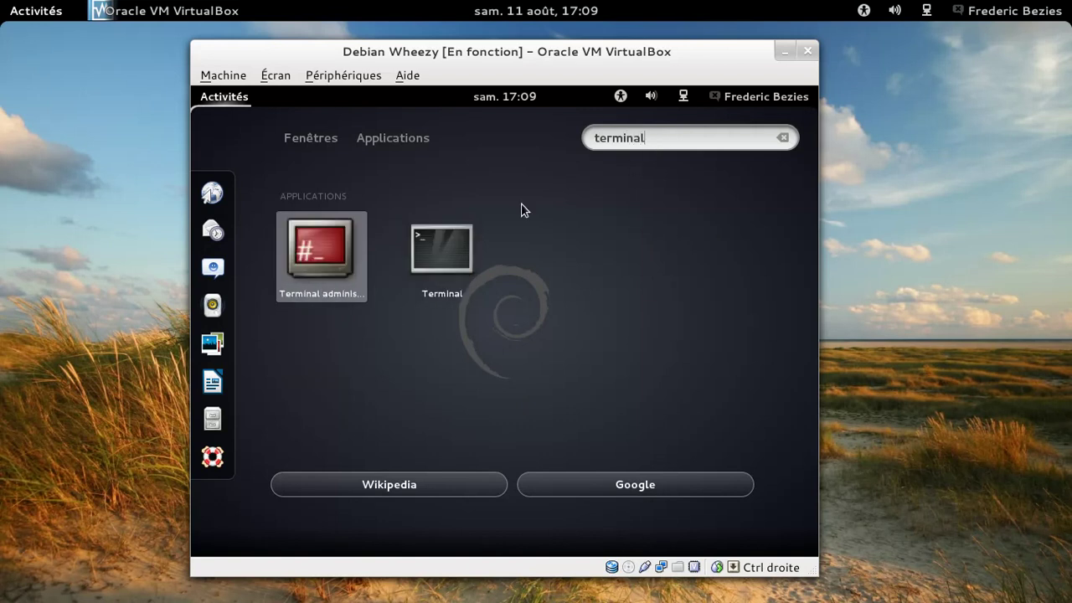
click(467, 255)
text(uname -a)
key(Return)
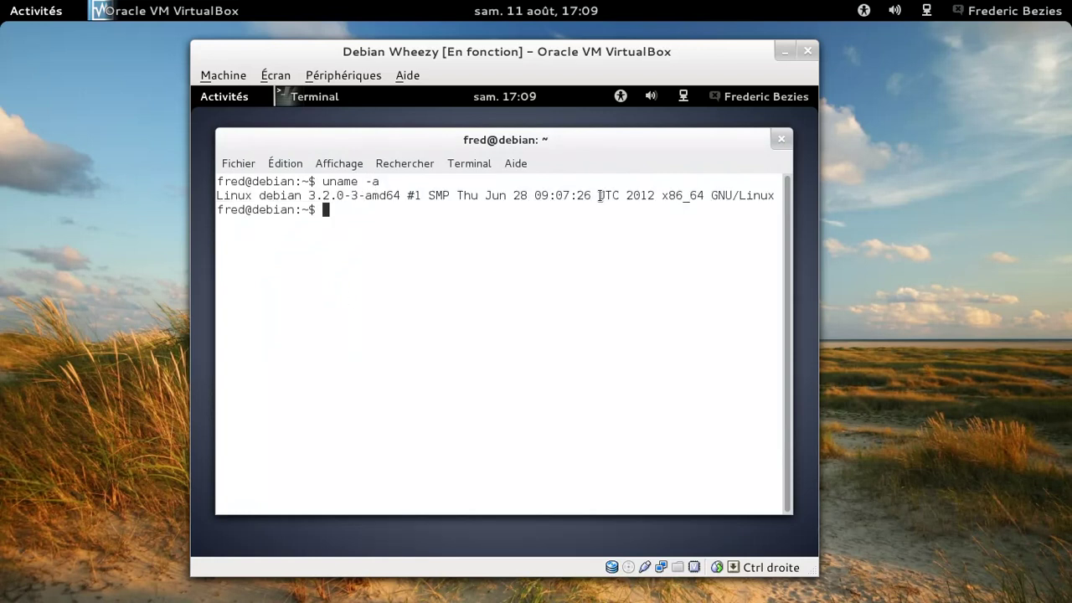
Close the terminal and shut down the Debian Wheezy virtual machine from its desktop
click(782, 139)
click(784, 99)
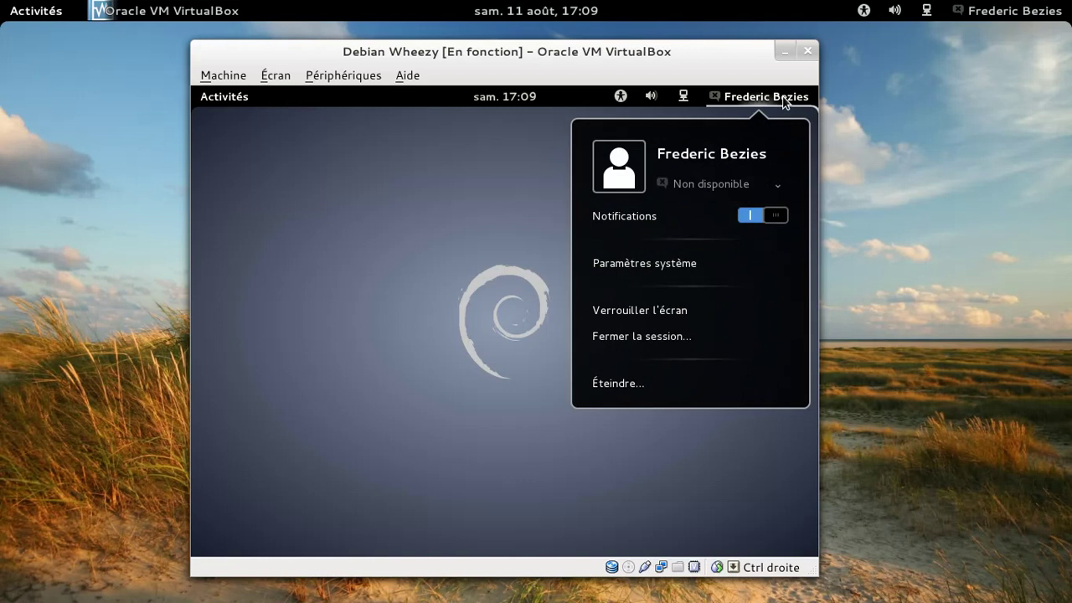
click(599, 383)
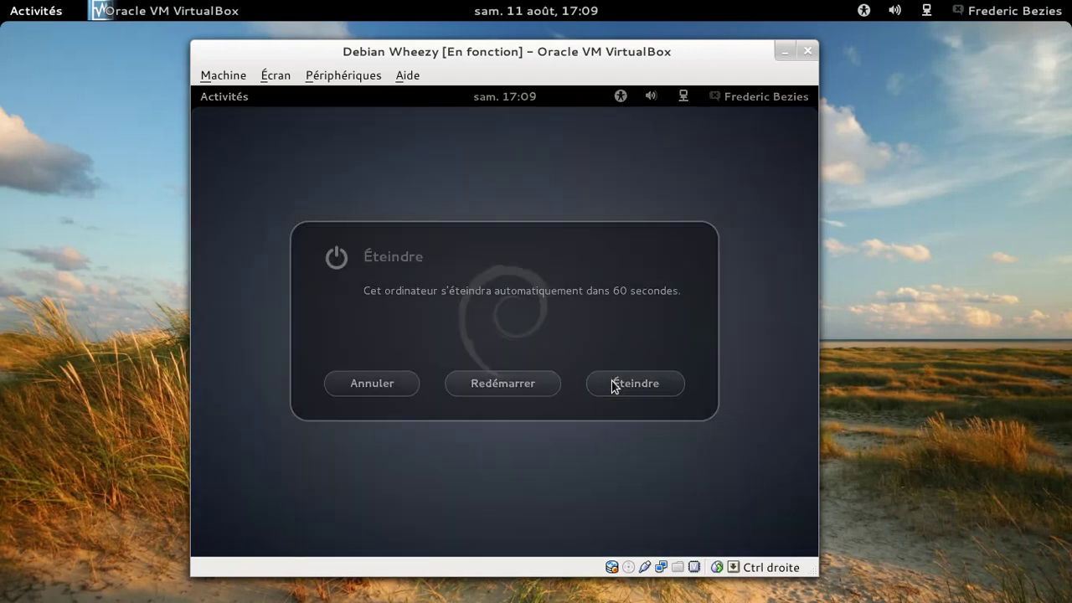
click(616, 384)
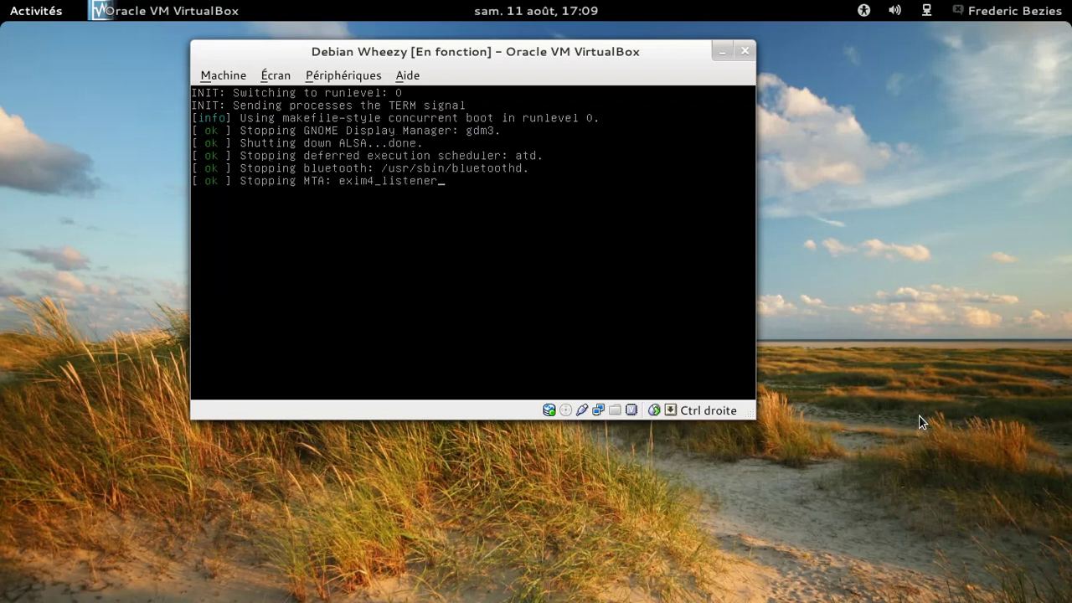